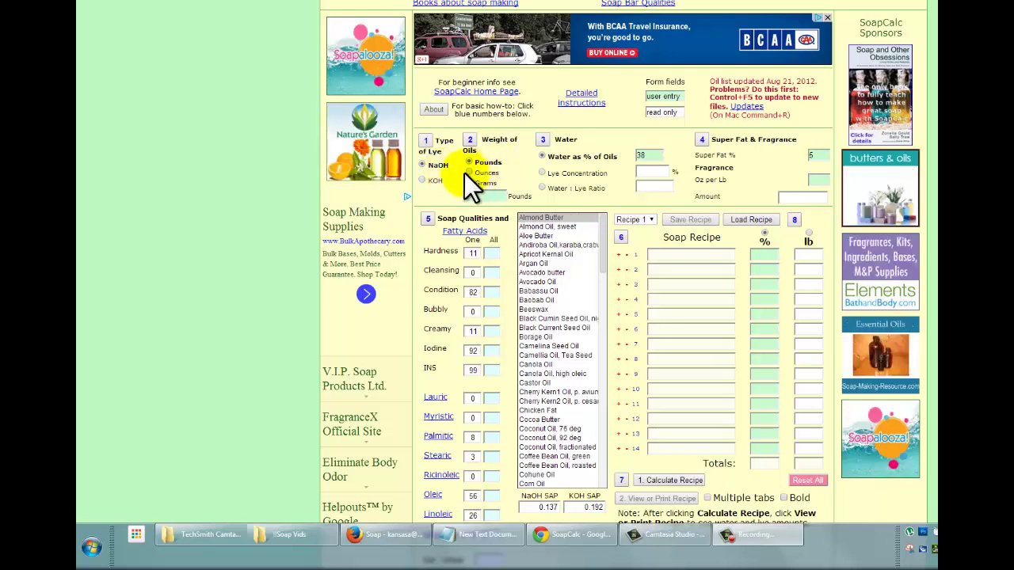
# Step: Set the weight of oils to 16 ounces and have the recipe amounts entered by ounces instead of percent
pyautogui.click(469, 173)
pyautogui.click(487, 200)
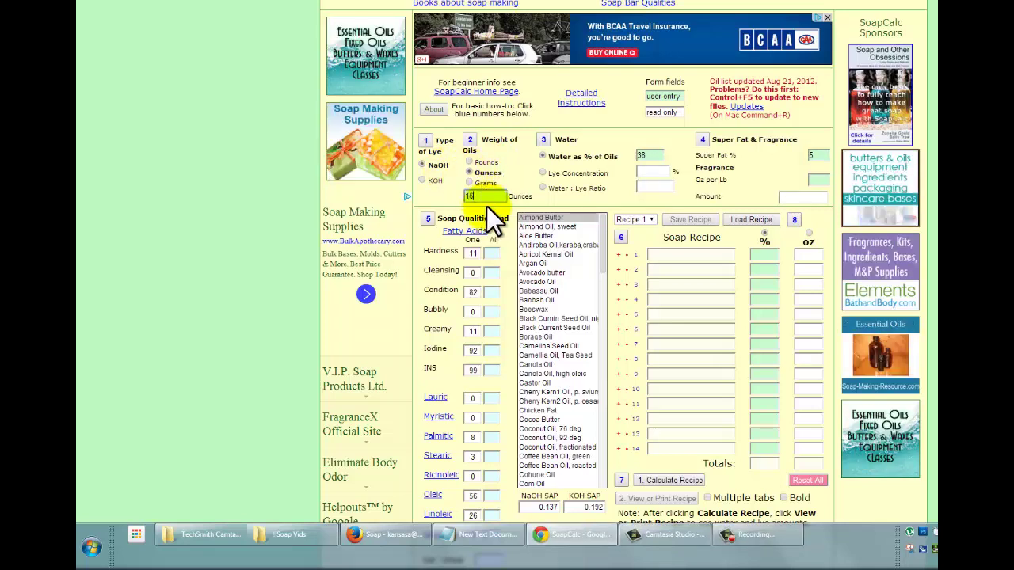
pyautogui.write('16')
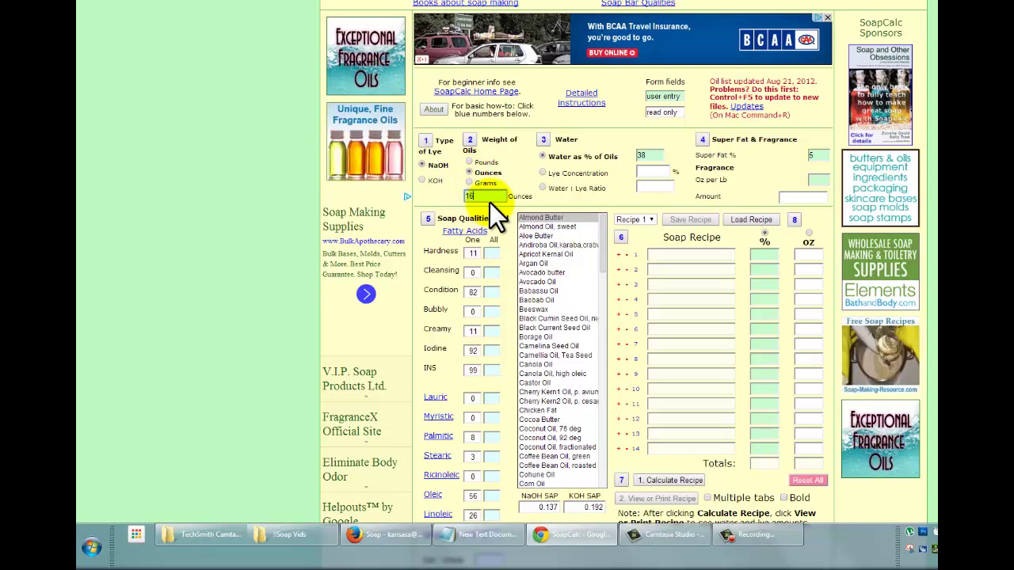
pyautogui.click(808, 234)
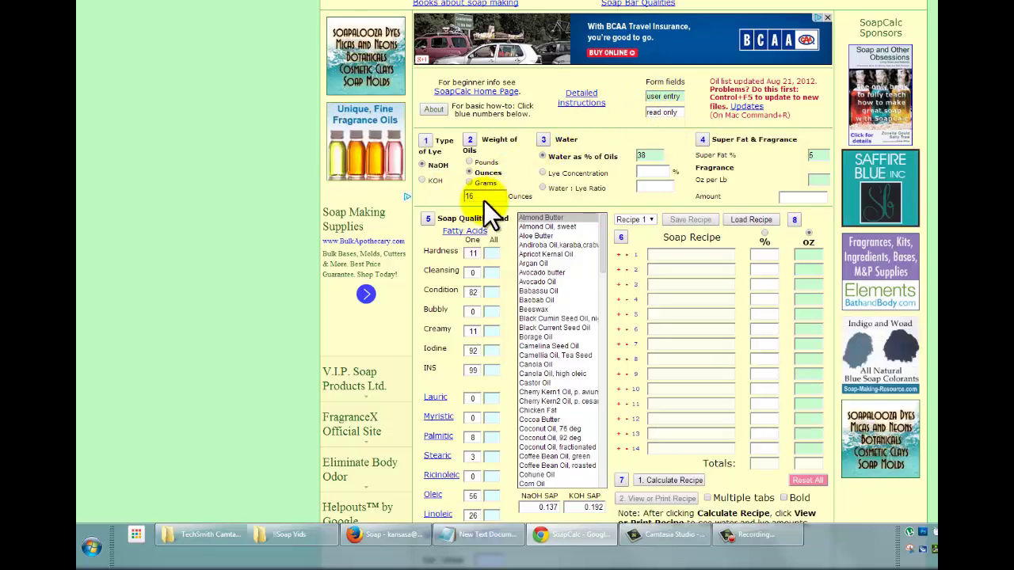
# Step: Set the water as percent of oils to 35
pyautogui.doubleClick(644, 154)
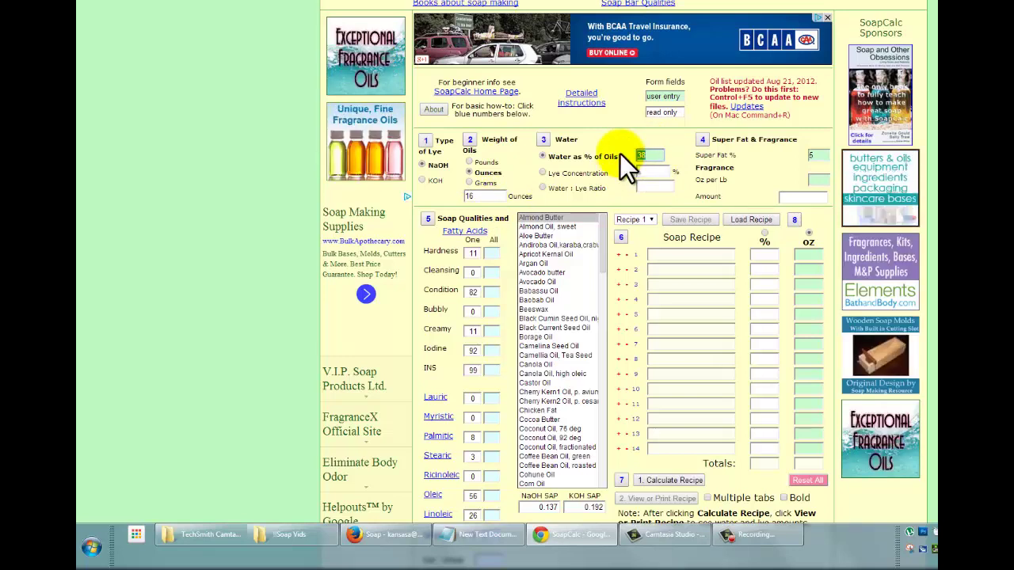
pyautogui.write('35')
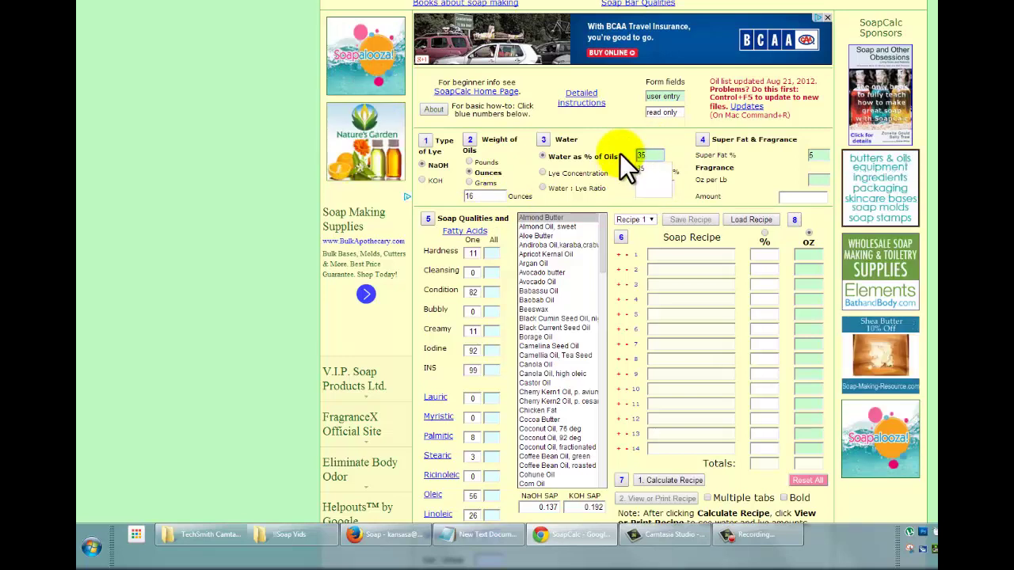
pyautogui.click(655, 169)
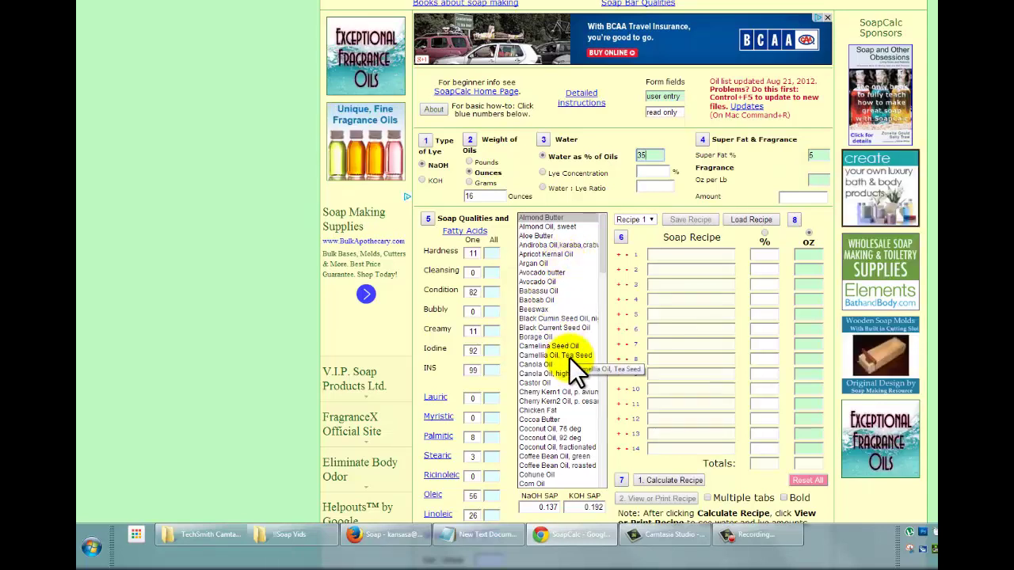
# Step: Add Coconut Oil 76 deg, Castor Oil, Lard (Pig Tallow Manteca) and Palm Oil to the soap recipe, in that order
pyautogui.click(563, 429)
pyautogui.doubleClick(563, 427)
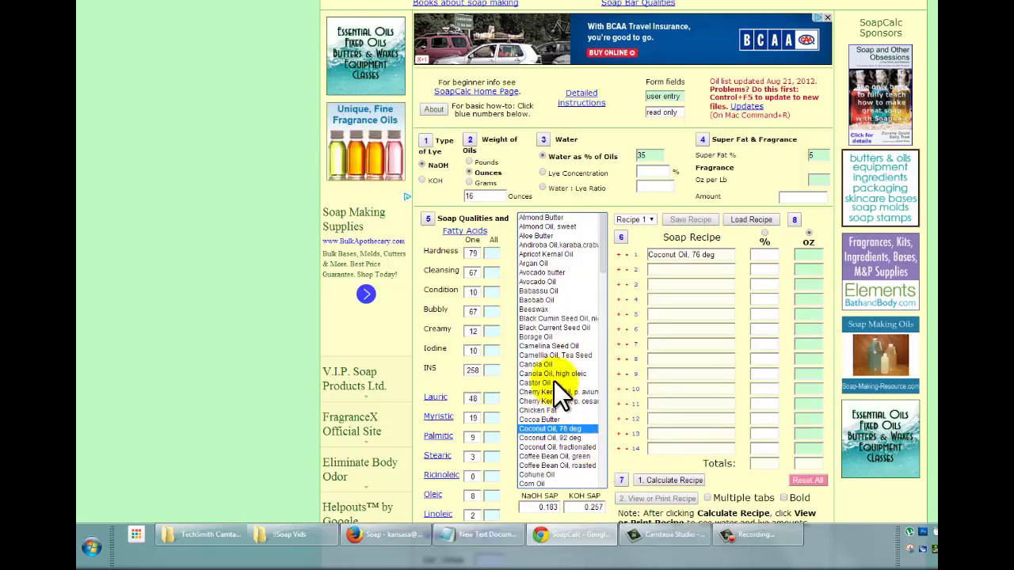
pyautogui.doubleClick(555, 382)
pyautogui.click(602, 434)
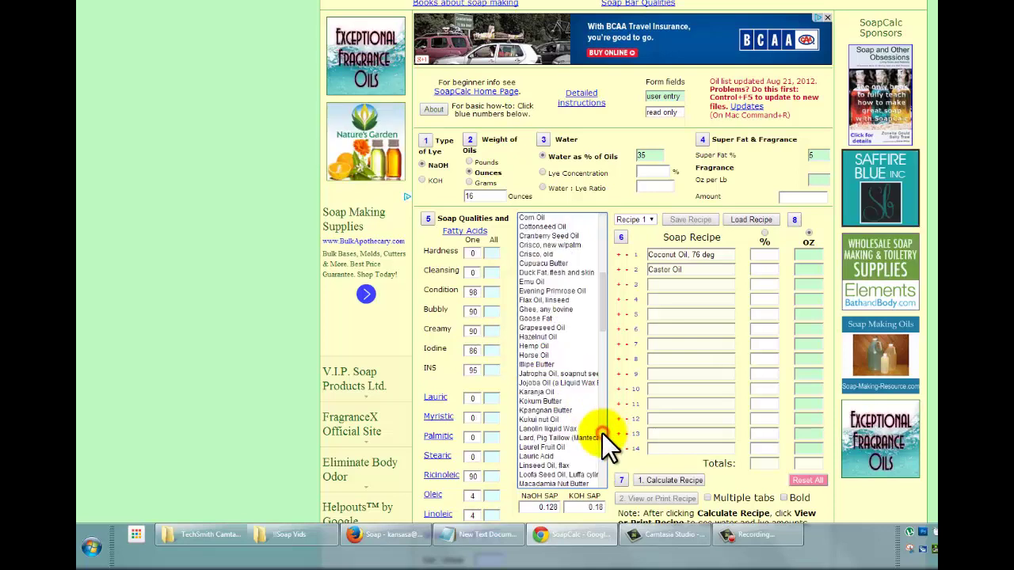
pyautogui.doubleClick(578, 434)
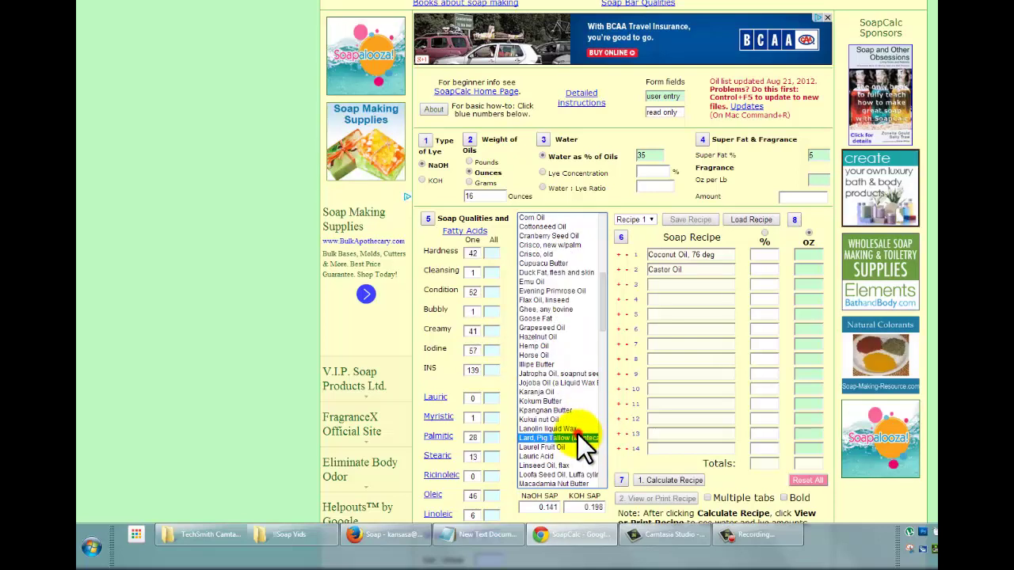
pyautogui.click(602, 454)
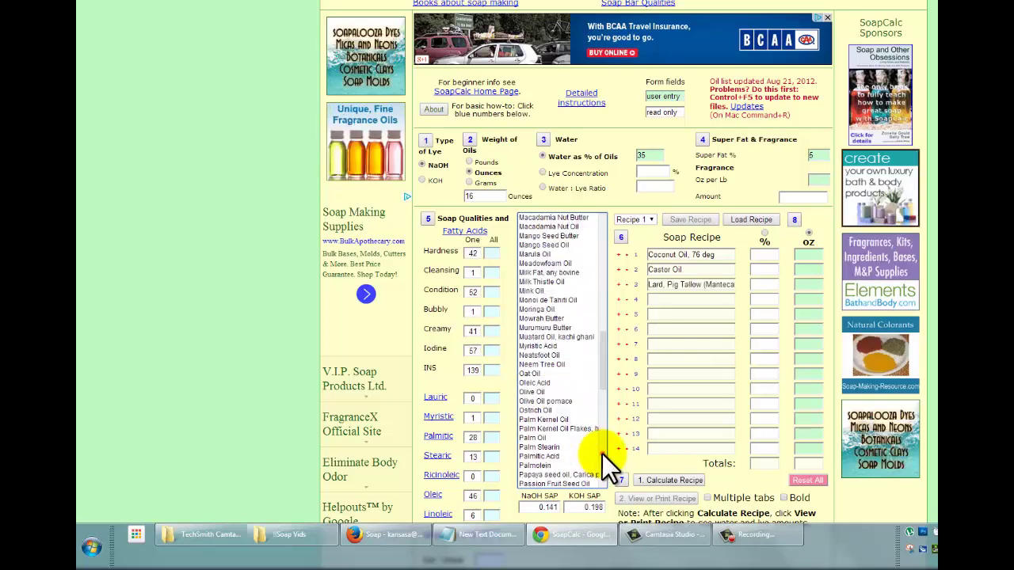
pyautogui.doubleClick(563, 437)
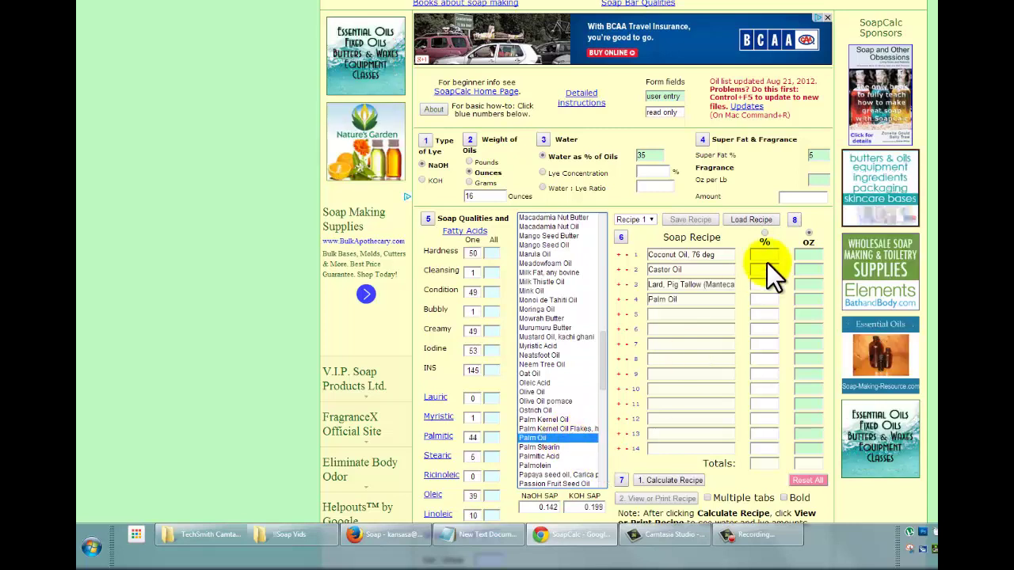
# Step: Enter the recipe amounts as 20 oz coconut oil, 4 oz castor oil, 20 oz lard and 20 oz palm oil
pyautogui.click(809, 255)
pyautogui.click(810, 255)
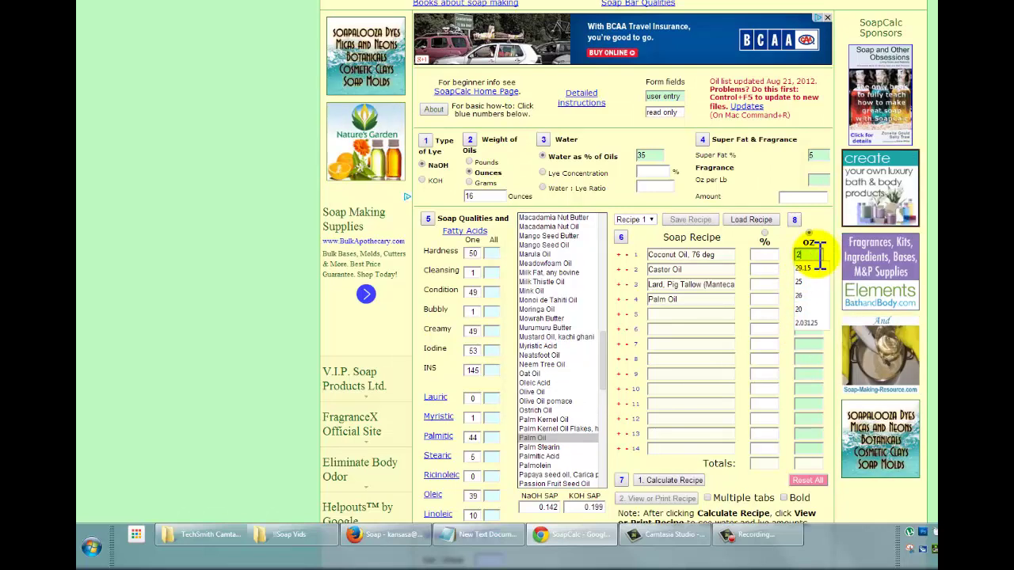
pyautogui.write('20')
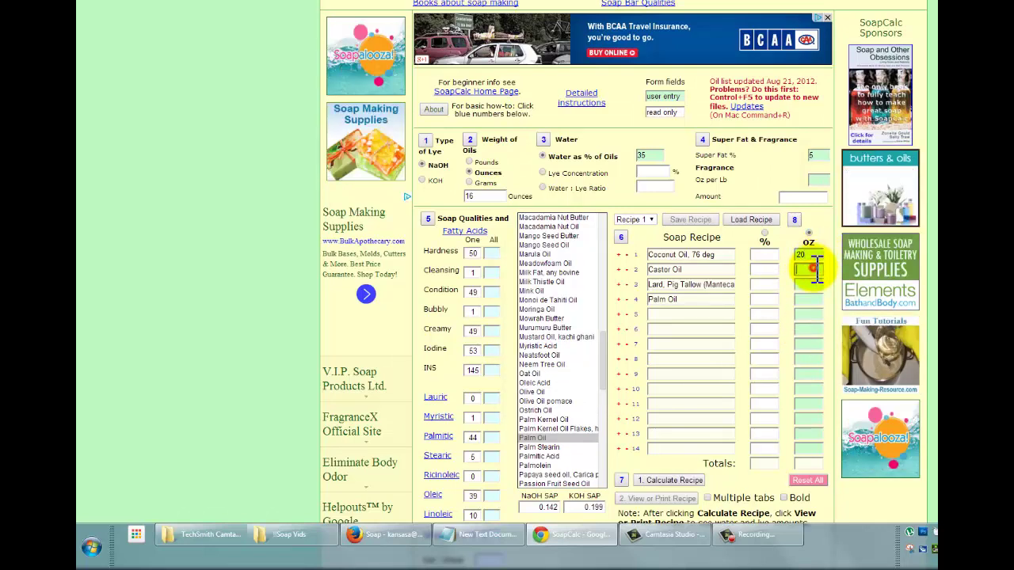
pyautogui.click(816, 270)
pyautogui.write('4')
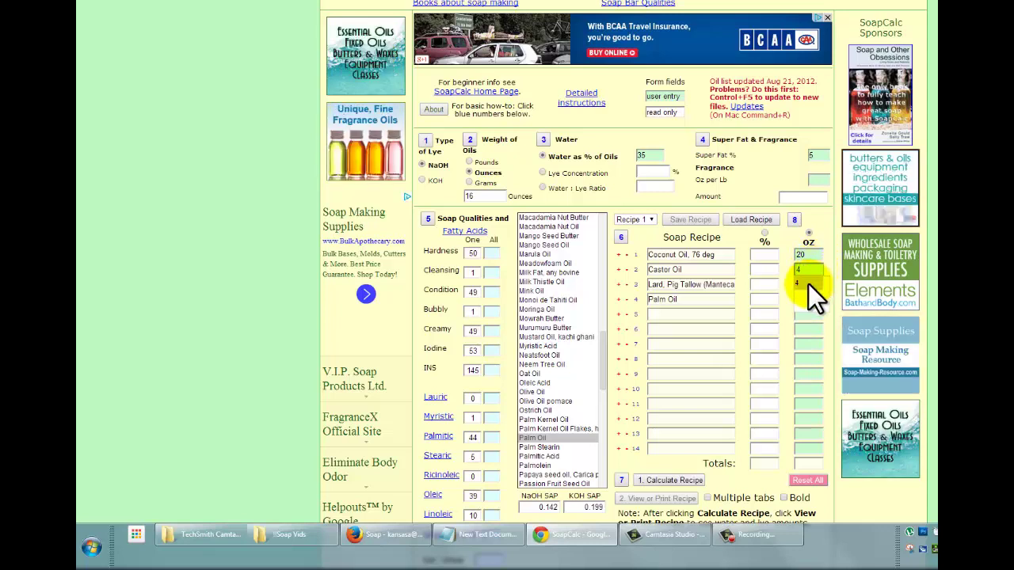
pyautogui.click(812, 285)
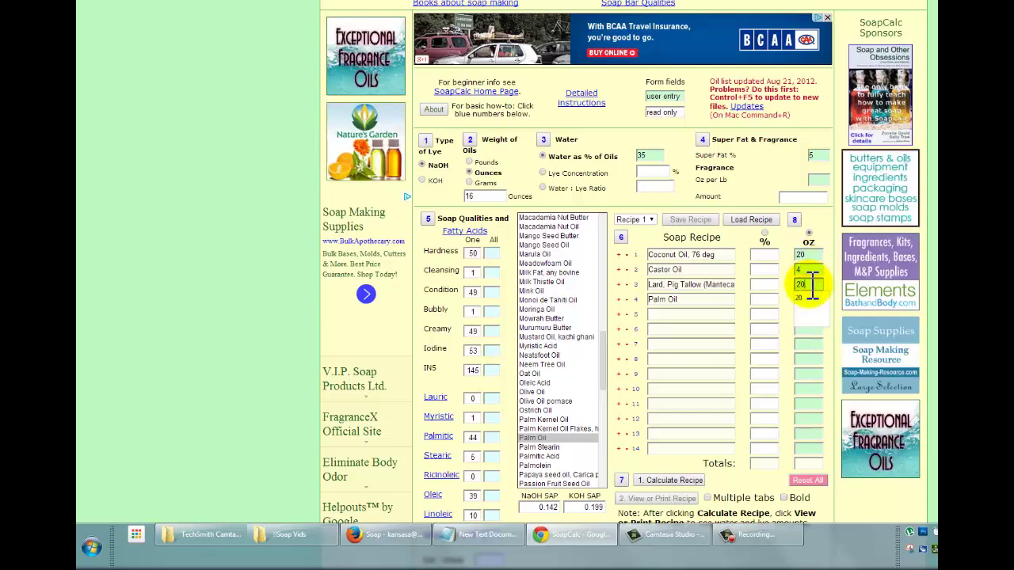
pyautogui.write('20')
pyautogui.click(814, 299)
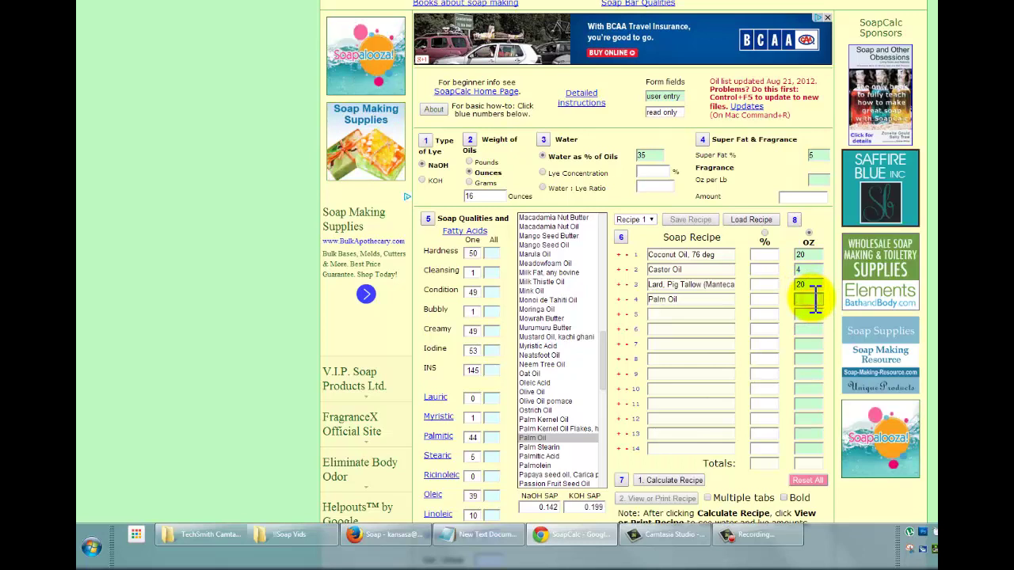
pyautogui.write('20')
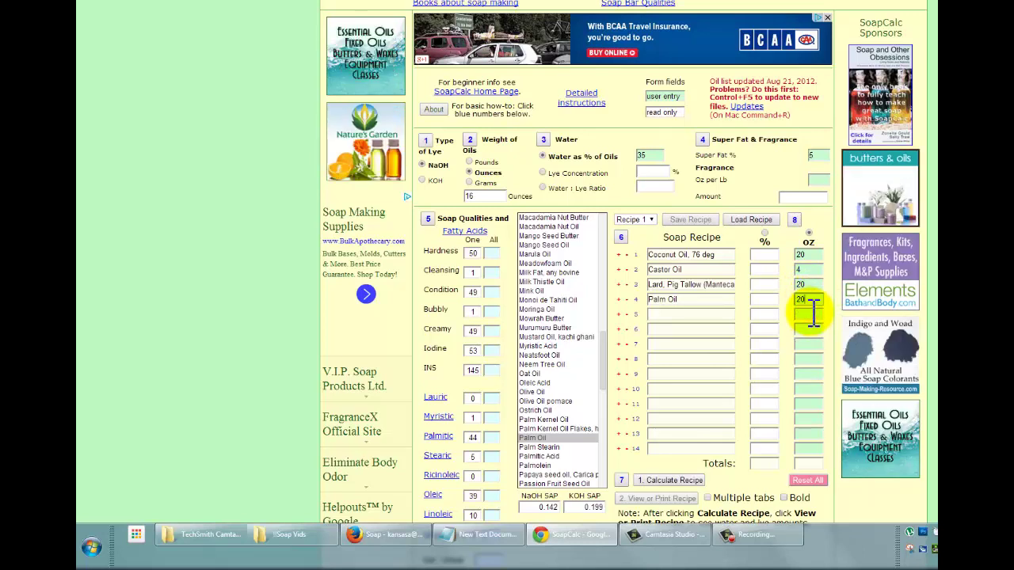
# Step: Enable the Multiple tabs and Bold options and calculate the recipe
pyautogui.click(706, 497)
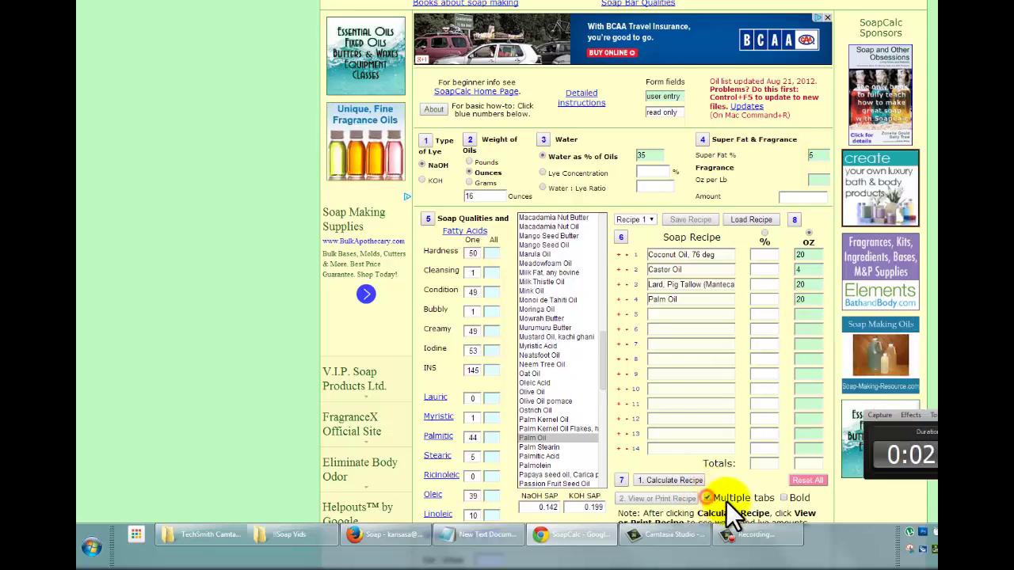
pyautogui.click(781, 496)
pyautogui.click(673, 481)
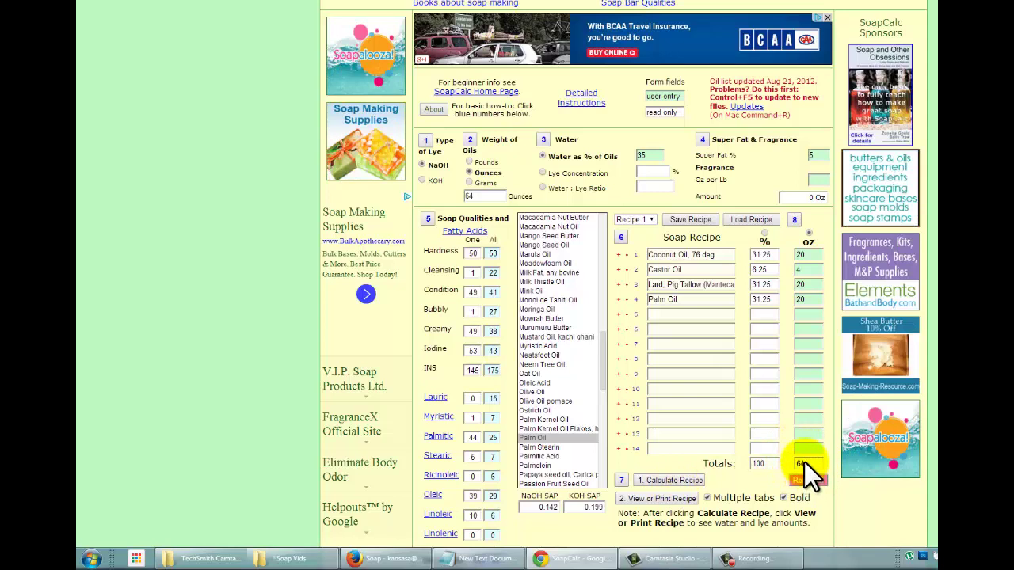
# Step: Check the total oil weight and review the printable recipe sheet, closing it to return to the calculator
pyautogui.click(485, 199)
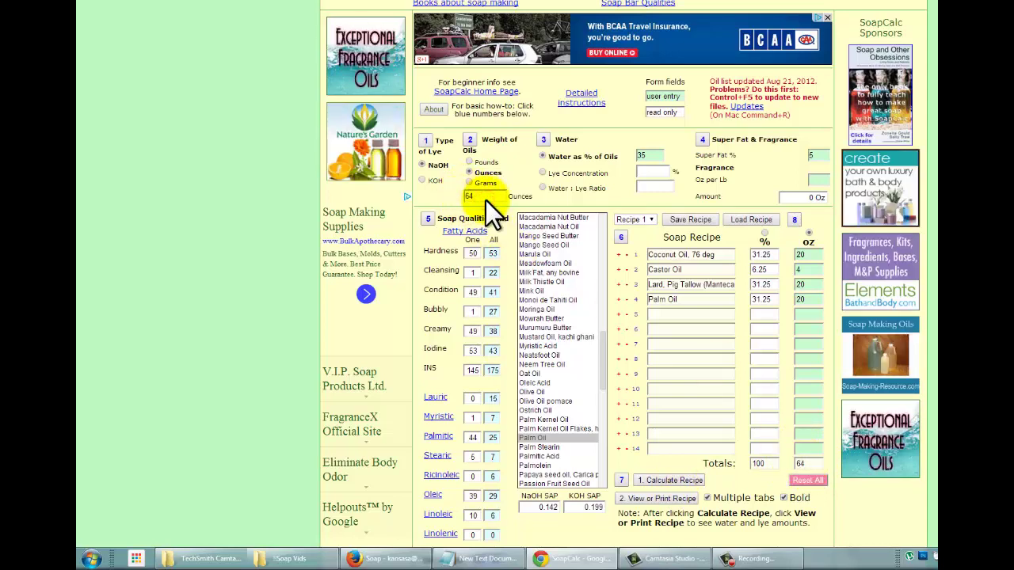
pyautogui.click(670, 497)
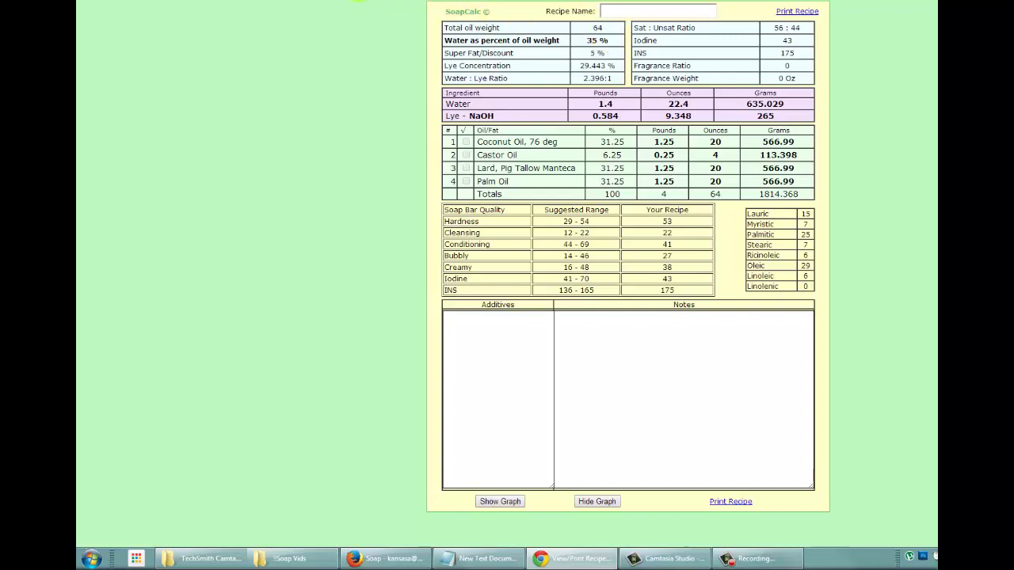
pyautogui.hotkey('ctrl', 'w')
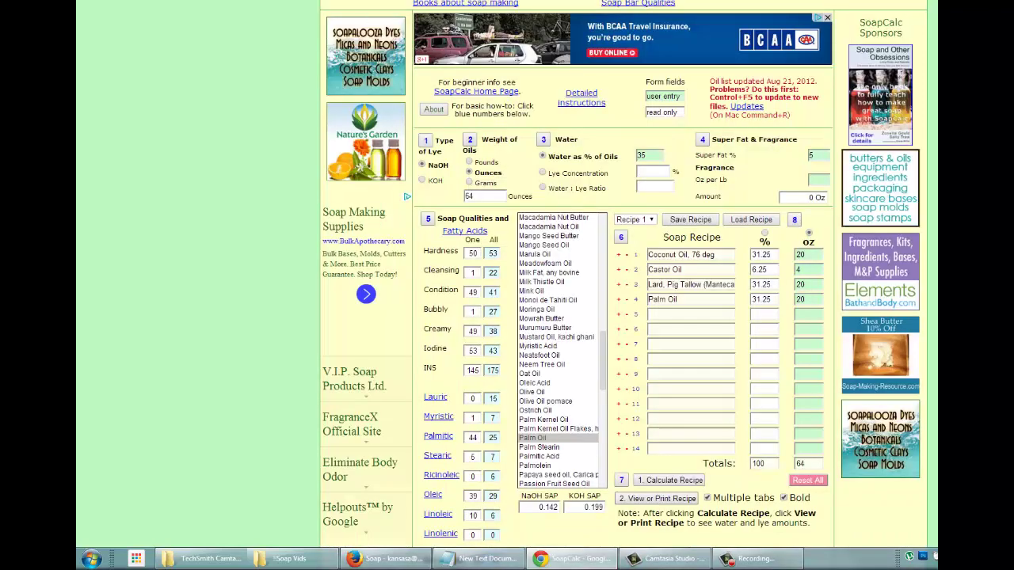
# Step: Change the recipe entry to percent, set the weight of oils to 4 pounds and recalculate
pyautogui.click(765, 234)
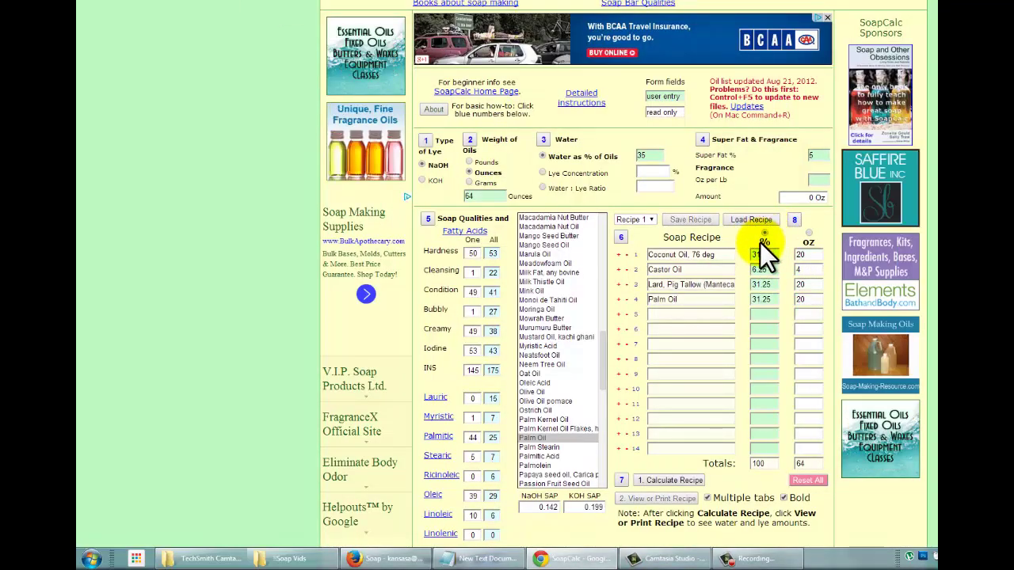
pyautogui.doubleClick(471, 195)
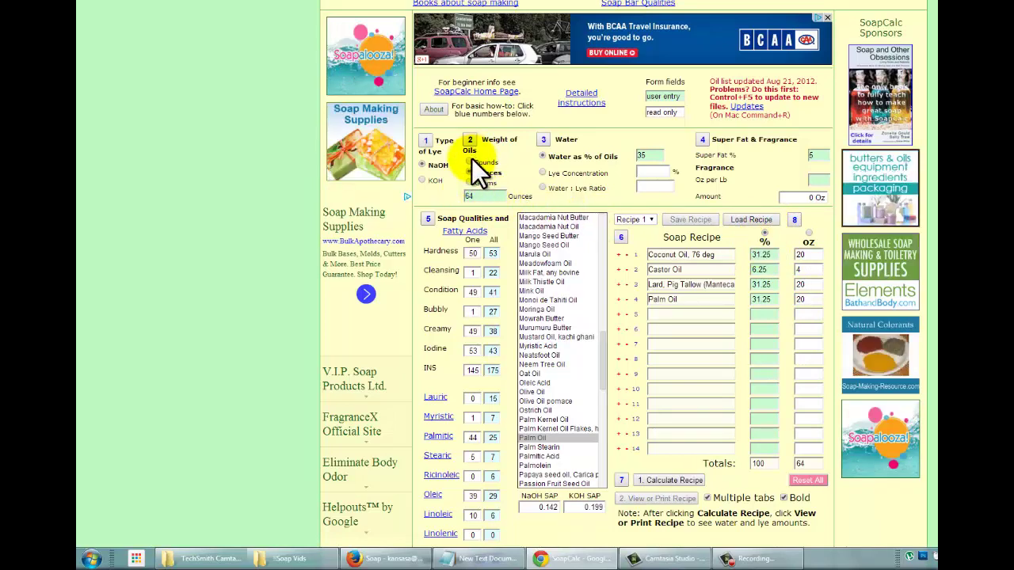
pyautogui.click(470, 160)
pyautogui.click(472, 196)
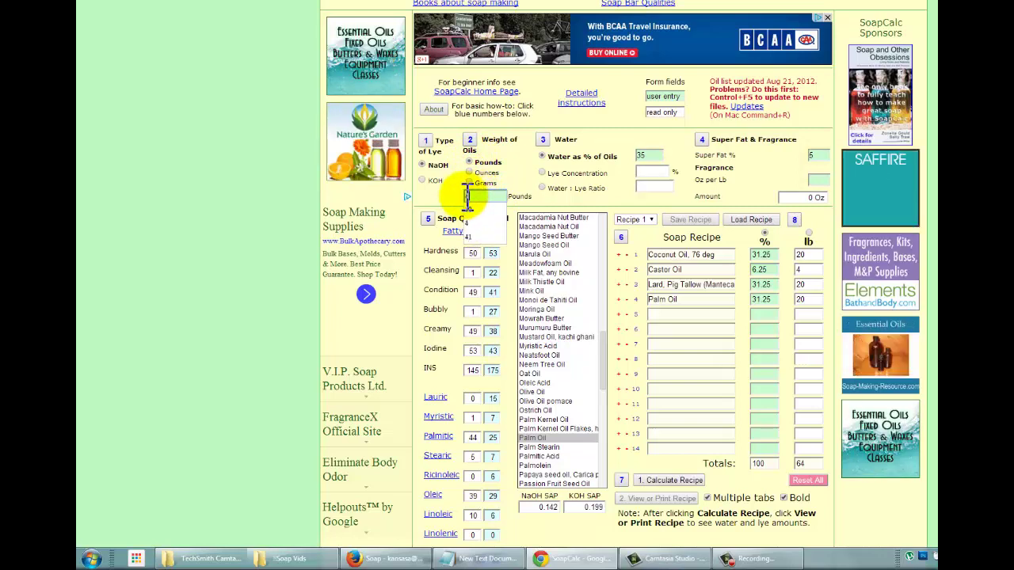
pyautogui.write('4')
pyautogui.click(481, 222)
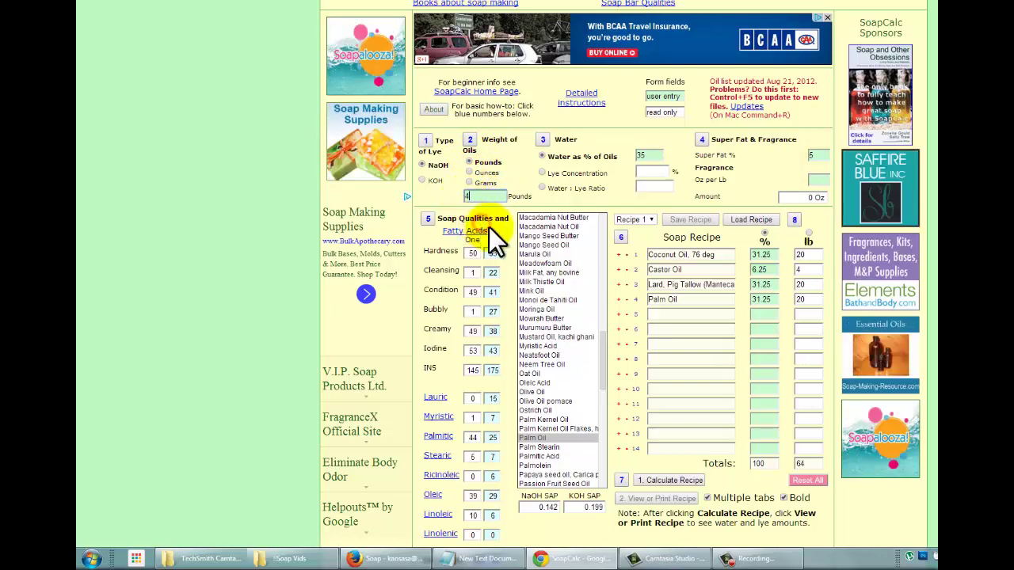
pyautogui.click(694, 481)
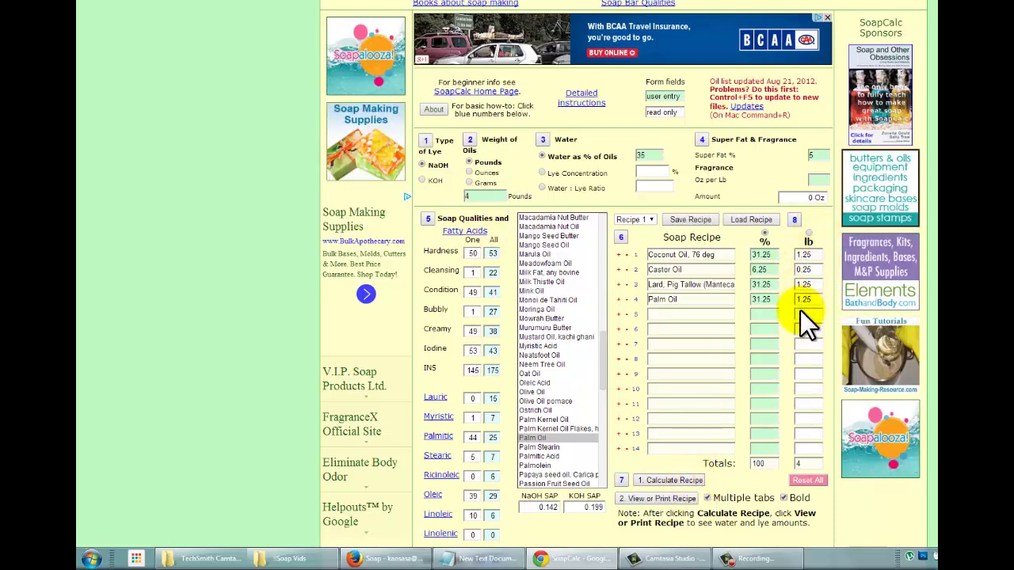
# Step: Review the printable recipe sheet for the 4-pound batch and return to the calculator
pyautogui.click(663, 499)
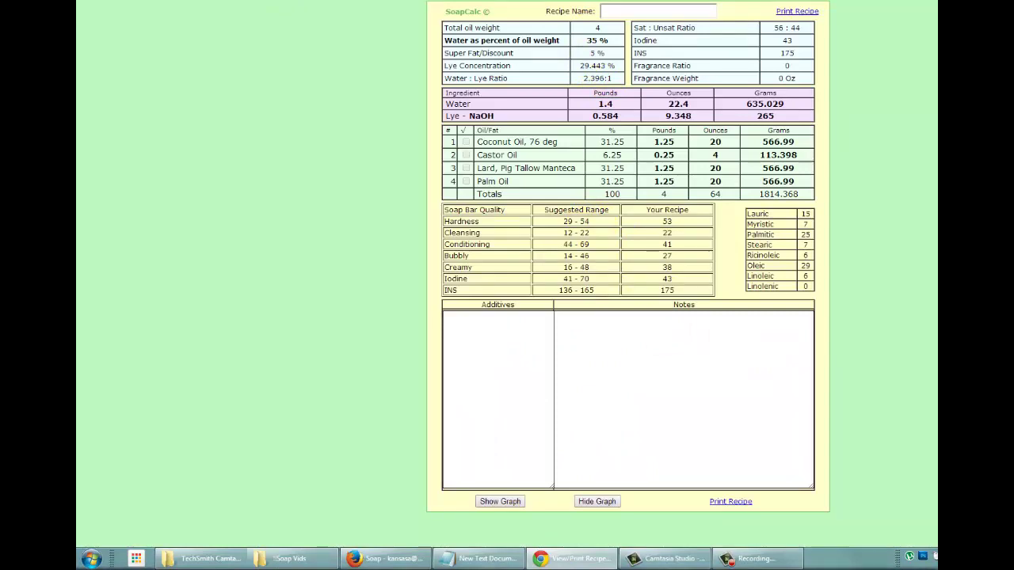
pyautogui.write('6')
pyautogui.click(333, 1)
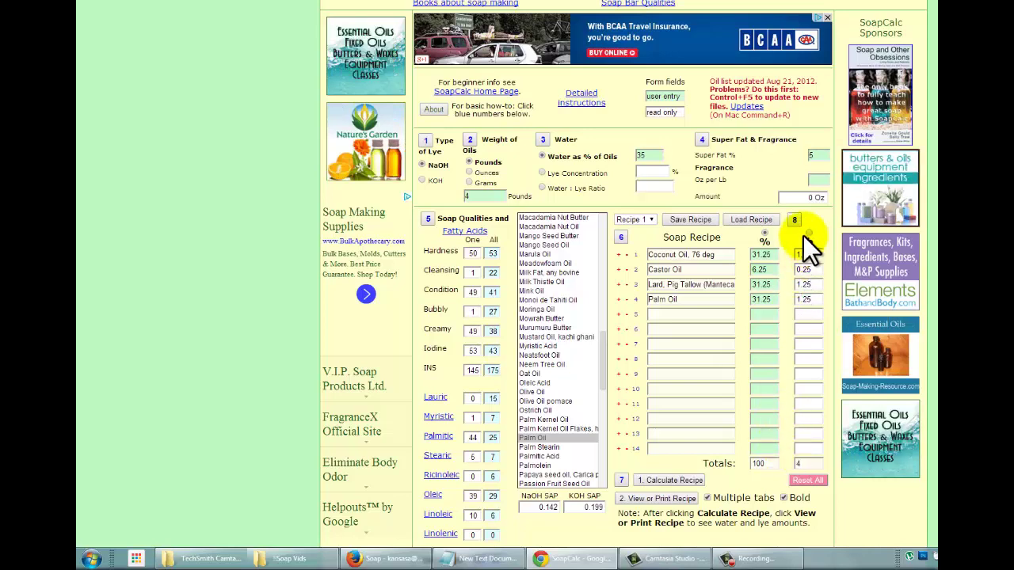
# Step: Set the weight of oils to 5 pounds and recalculate the recipe
pyautogui.moveTo(466, 196); pyautogui.dragTo(504, 198)
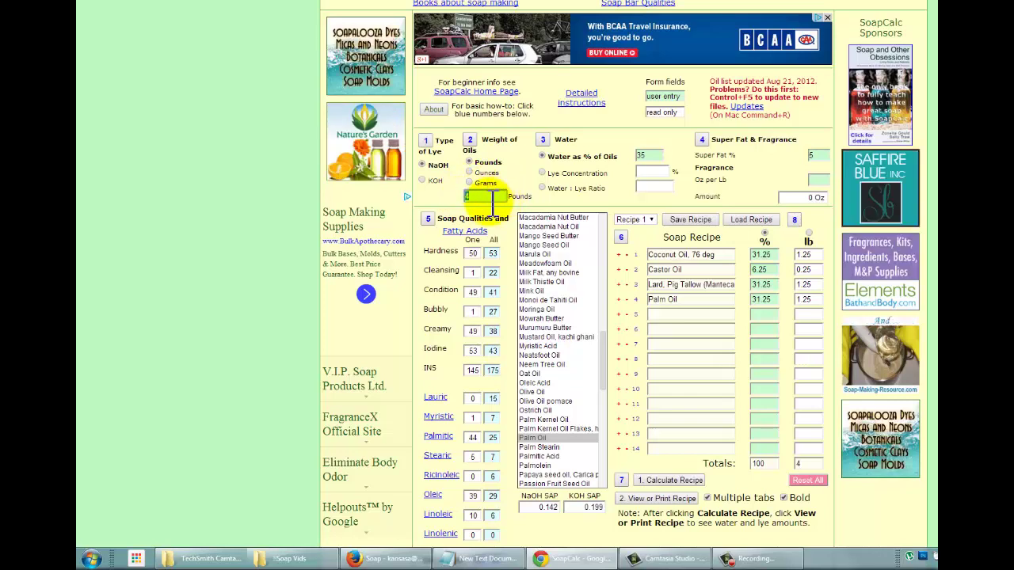
pyautogui.write('5')
pyautogui.click(492, 199)
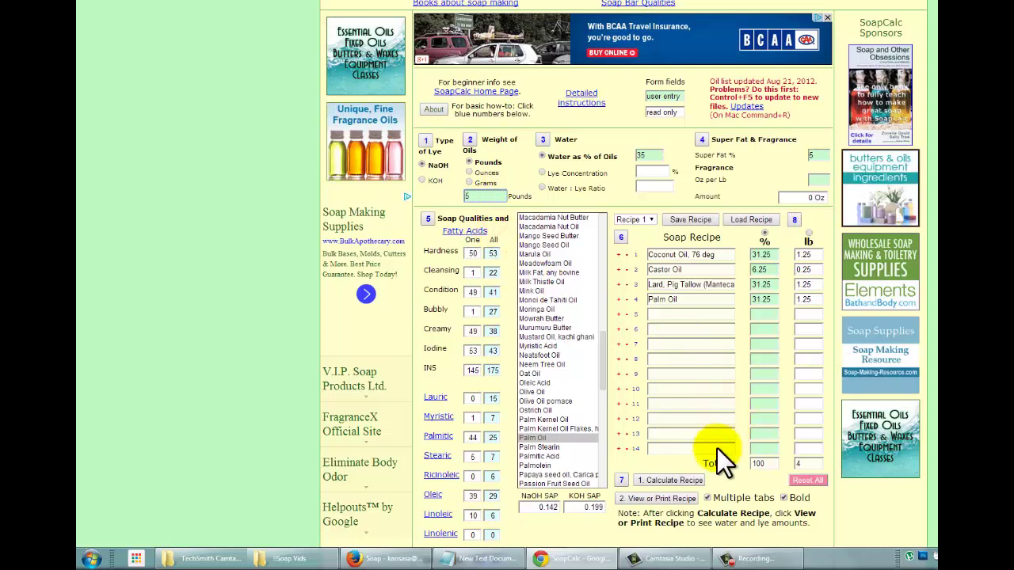
pyautogui.click(694, 480)
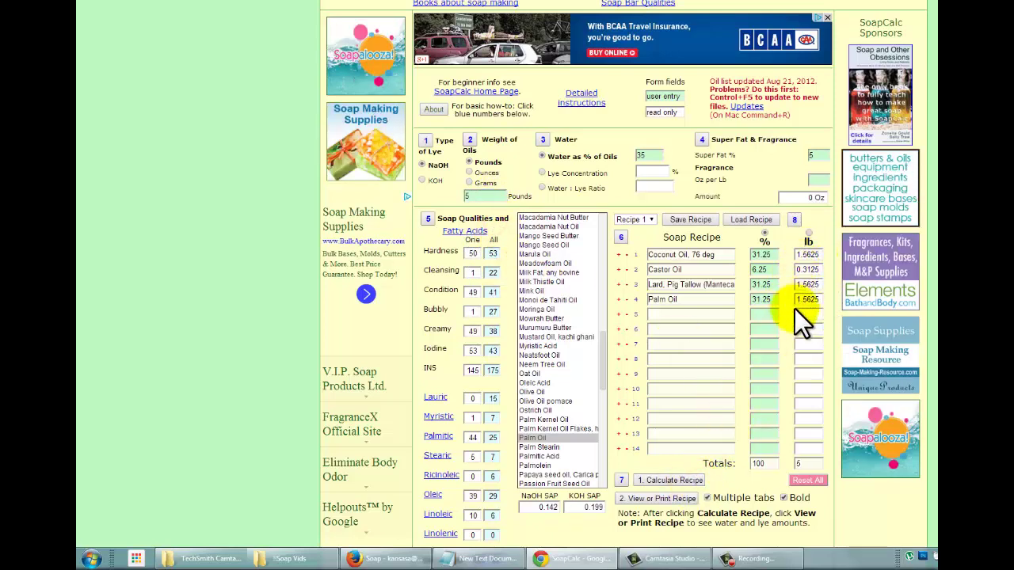
# Step: Open the printable sheet for the 5-pound batch, compare it with the 4-pound sheet, and return to the calculator
pyautogui.click(665, 498)
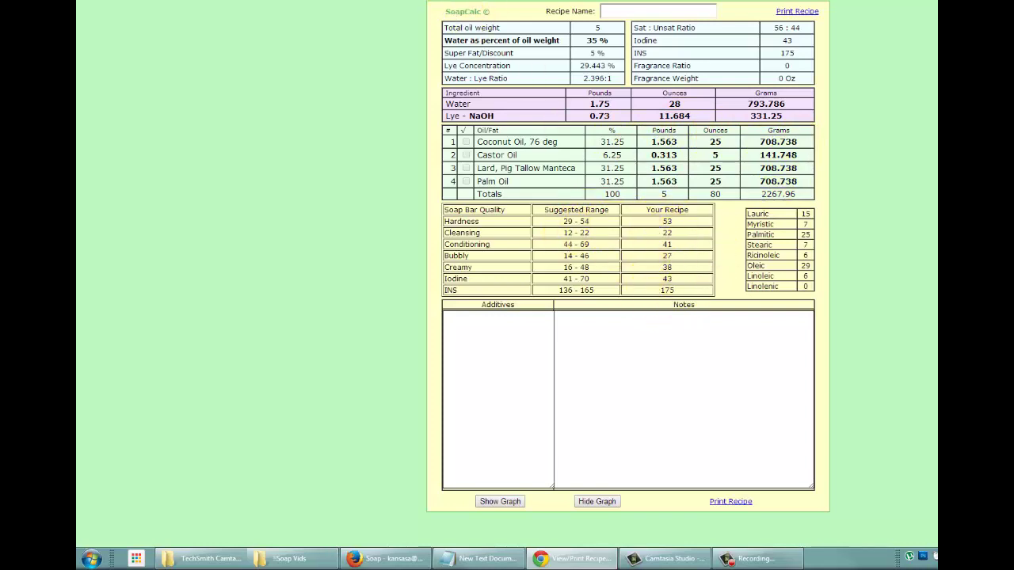
pyautogui.hotkey('ctrl', 'Tab')
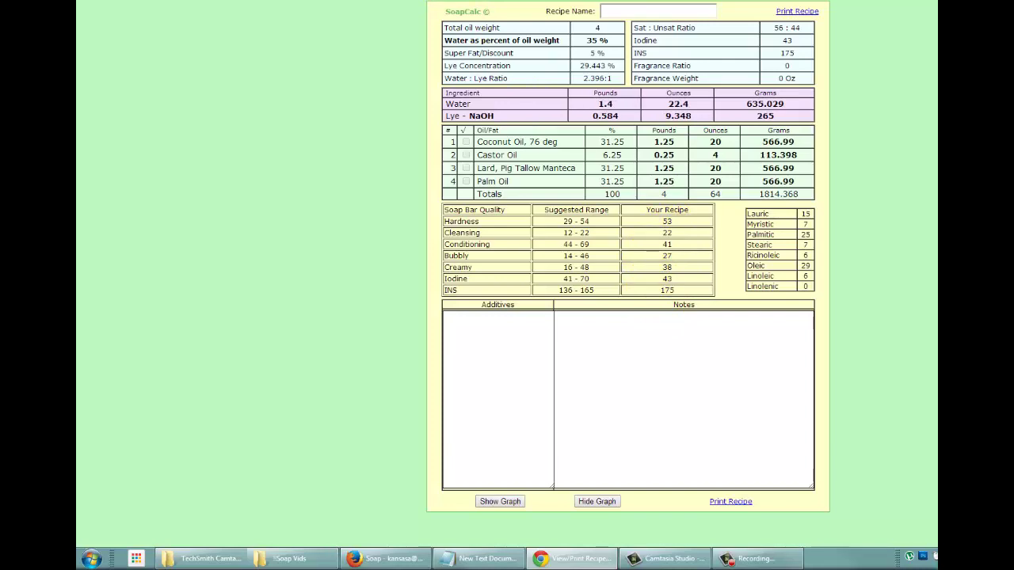
pyautogui.hotkey('ctrl', 'Tab')
pyautogui.hotkey('ctrl', 'Tab')
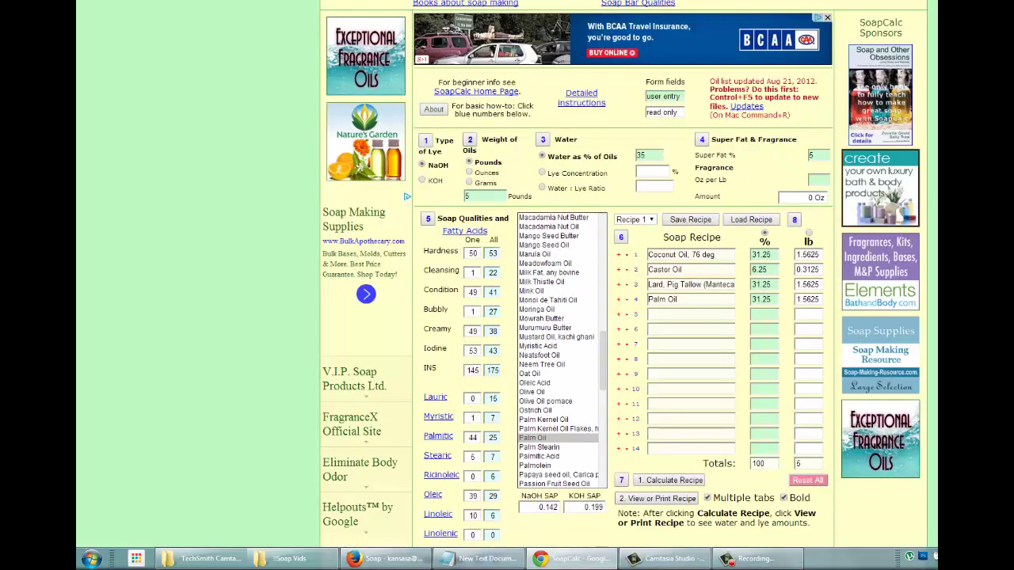
# Step: Recalculate the recipe for an oil weight of 80 ounces, review its printable sheet and return to the calculator
pyautogui.click(479, 171)
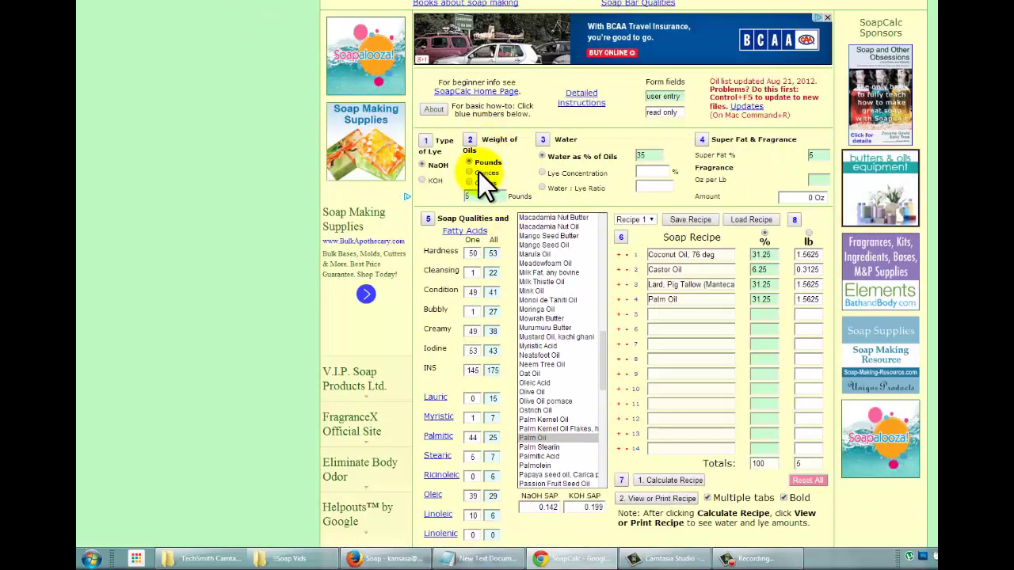
pyautogui.click(480, 197)
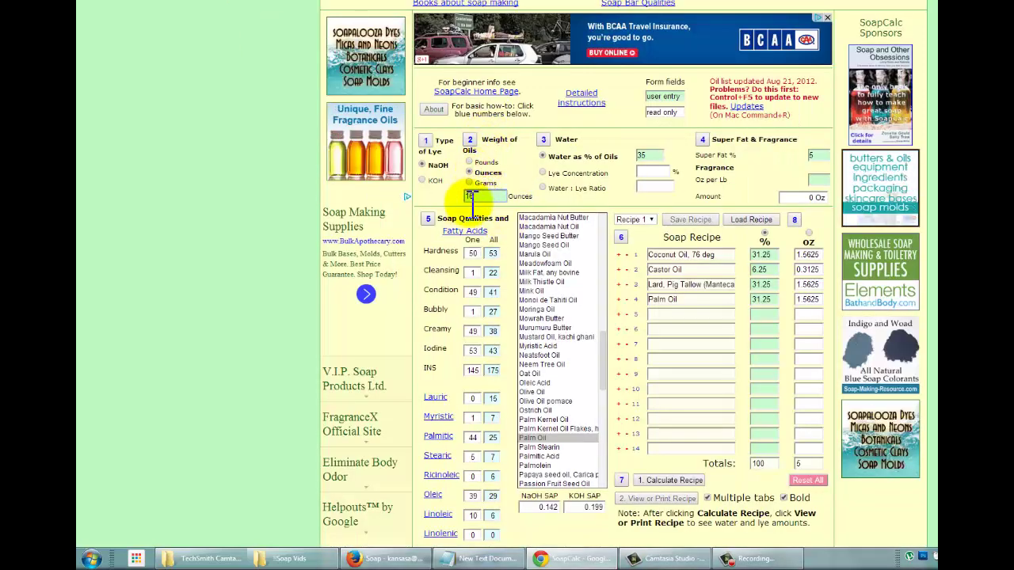
pyautogui.click(485, 199)
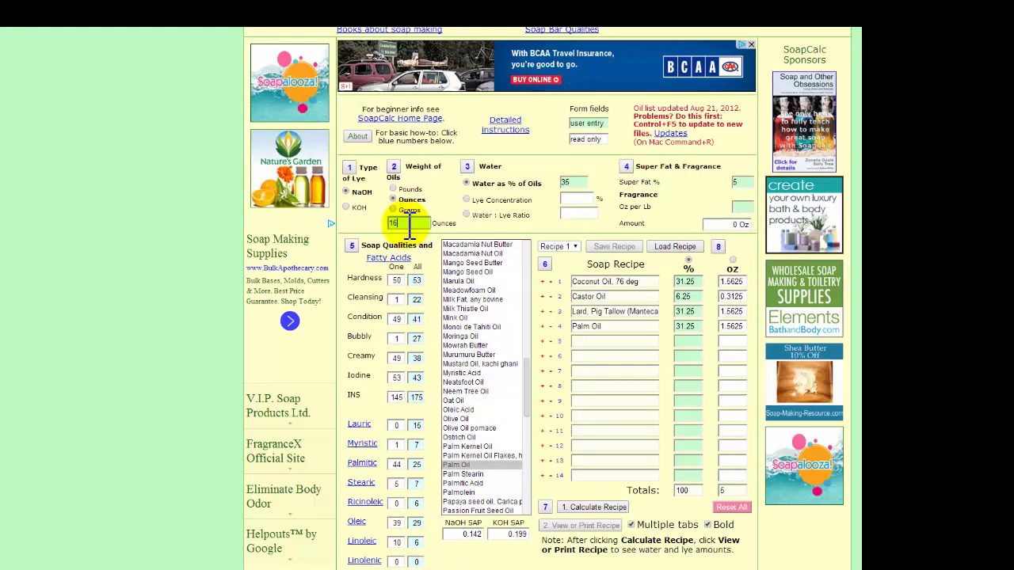
pyautogui.doubleClick(403, 224)
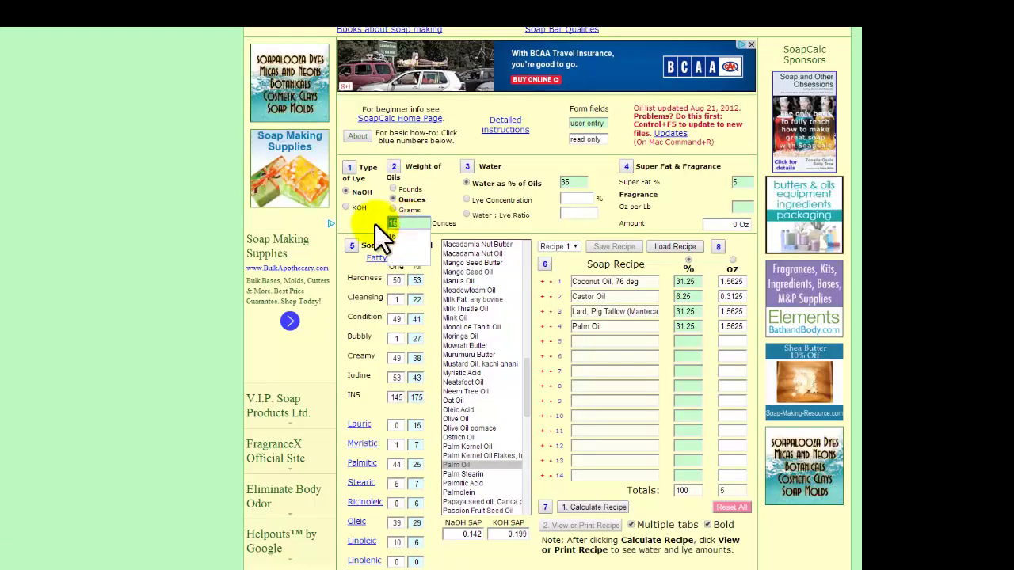
pyautogui.write('80')
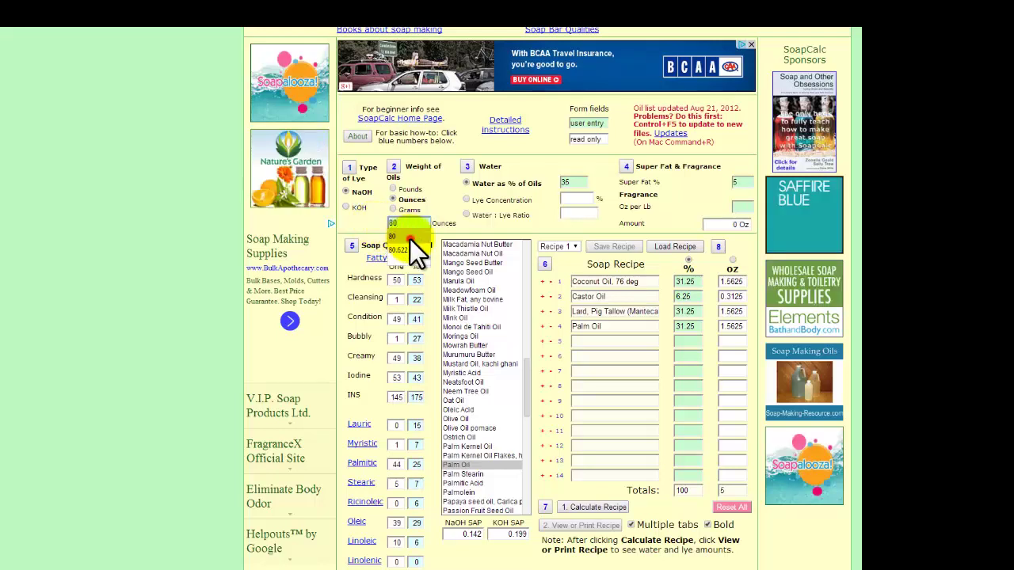
pyautogui.click(610, 507)
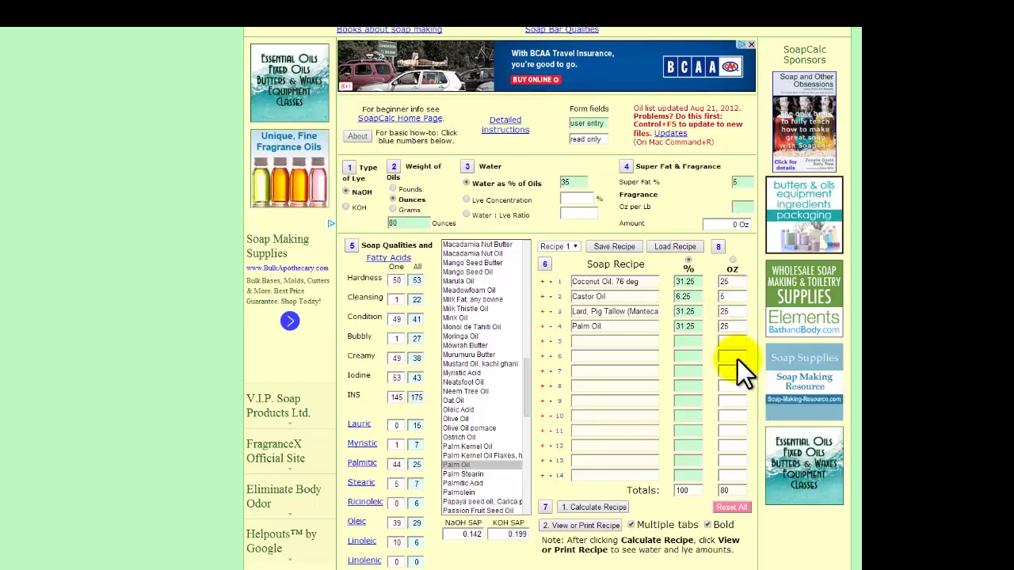
pyautogui.click(576, 527)
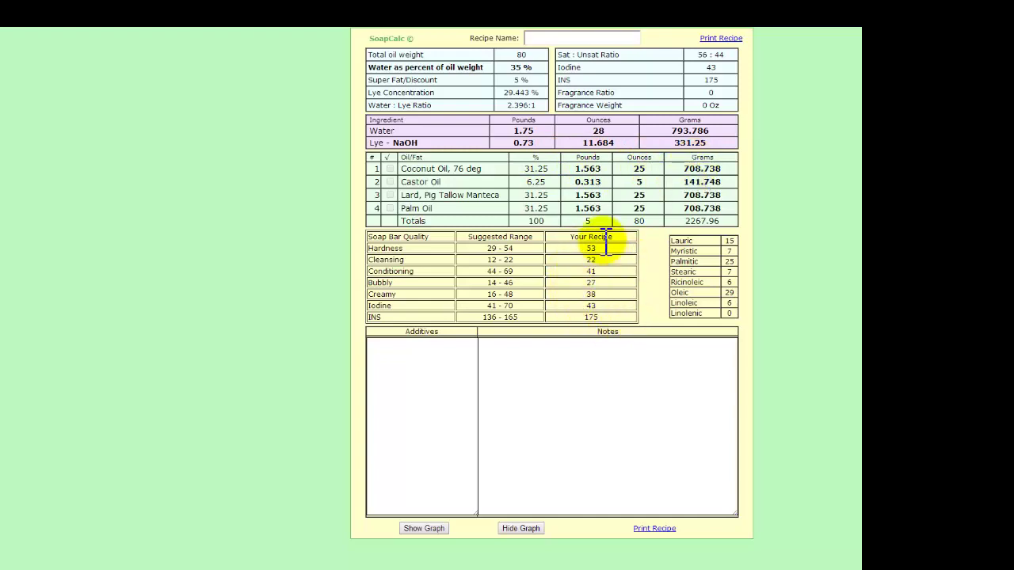
pyautogui.click(207, 8)
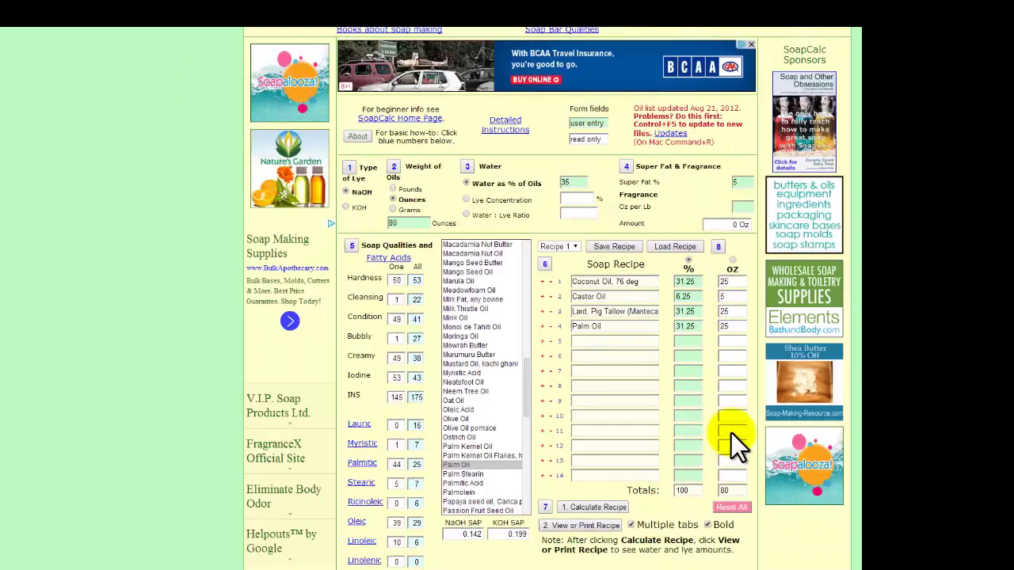
# Step: Replace the Palm Oil in the fourth recipe row with Olive Oil pomace
pyautogui.click(549, 326)
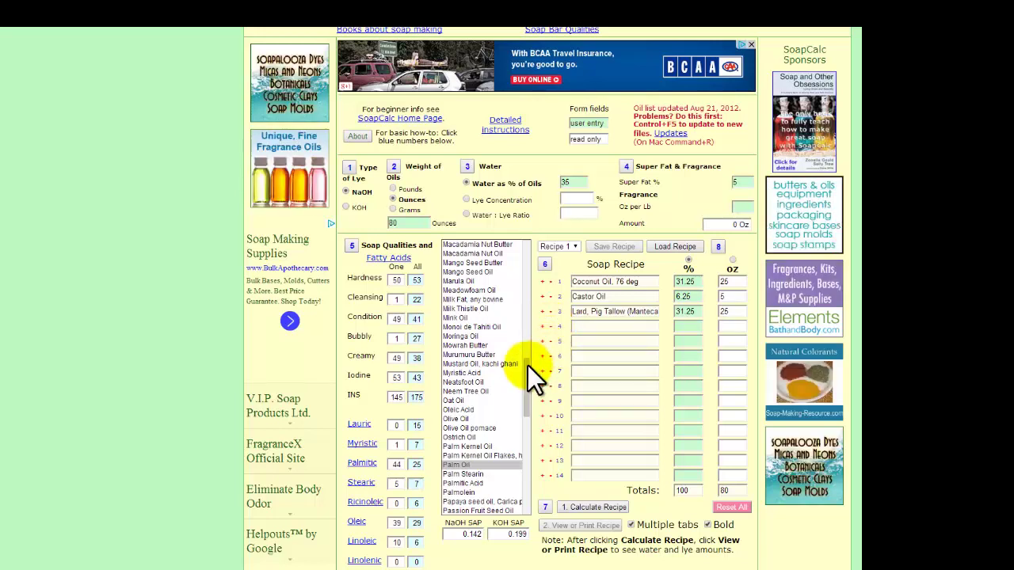
pyautogui.click(526, 365)
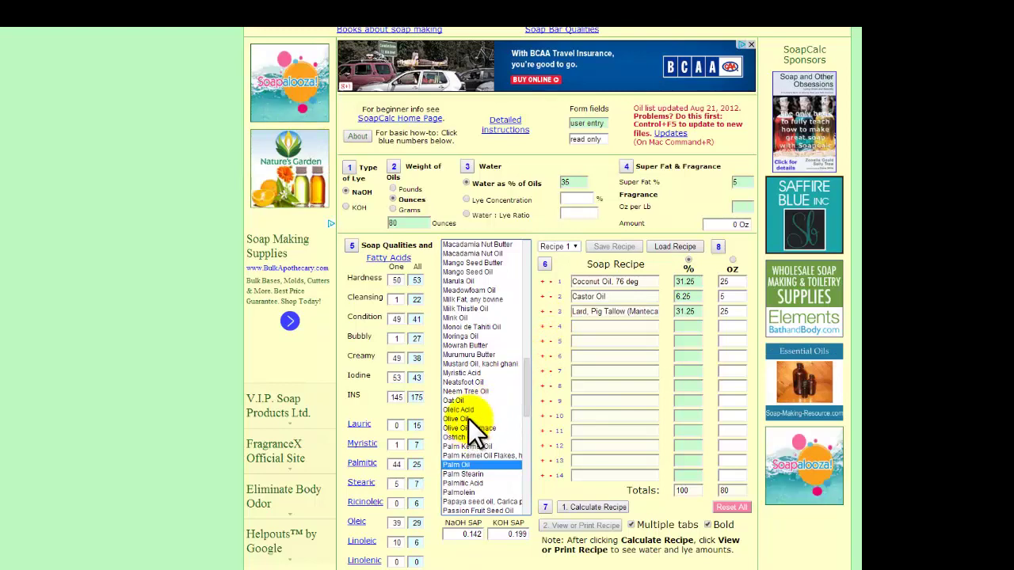
pyautogui.doubleClick(477, 430)
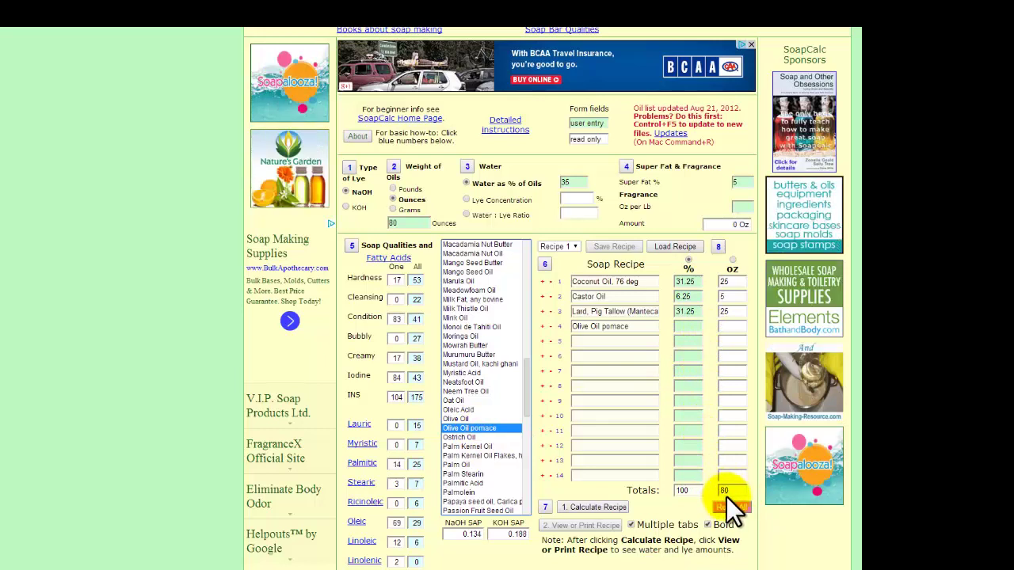
# Step: Set the Olive Oil pomace share to 31.2 percent and recalculate the recipe
pyautogui.click(689, 325)
pyautogui.write('31')
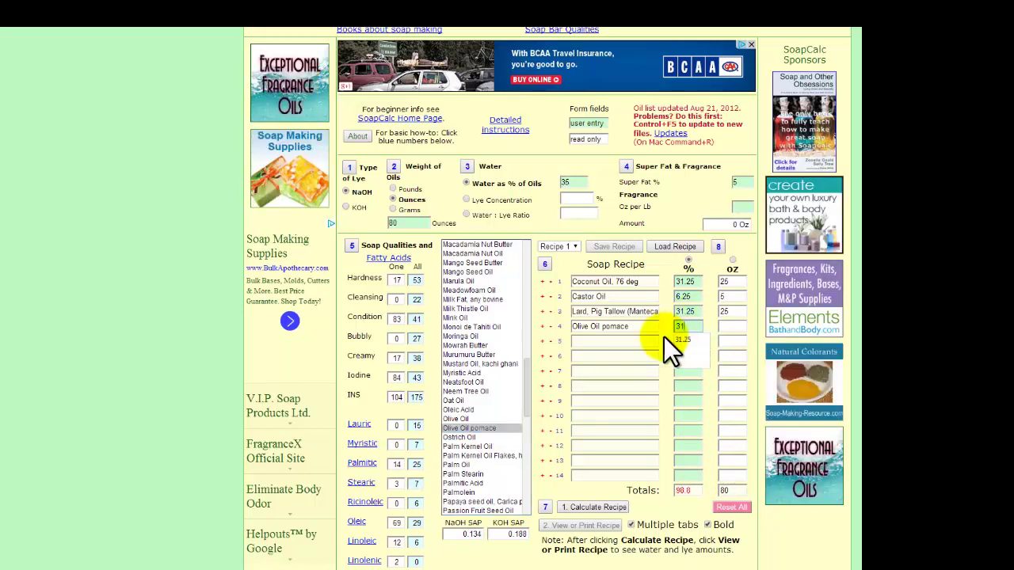
pyautogui.write('.2')
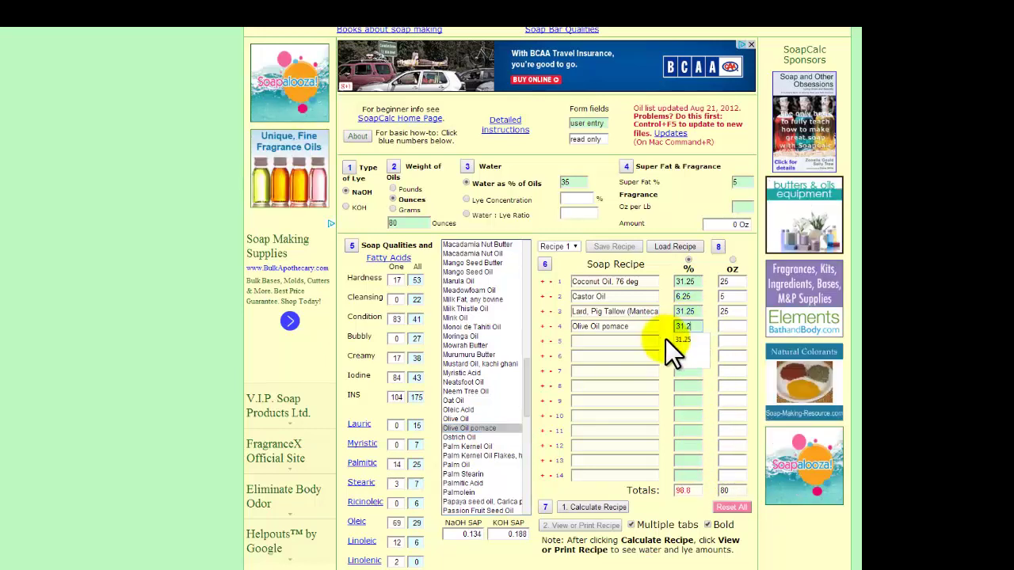
pyautogui.click(665, 339)
pyautogui.click(606, 507)
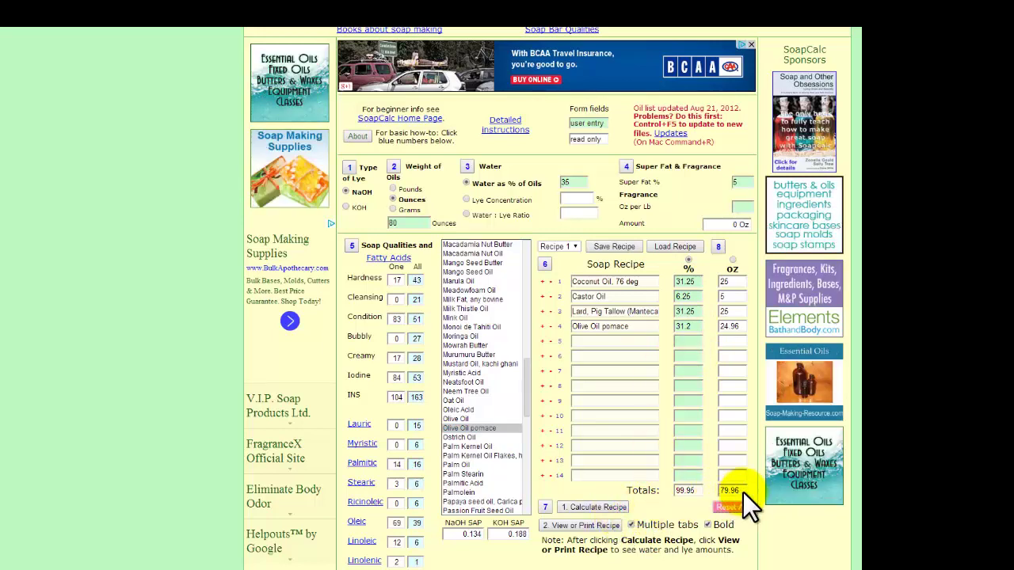
# Step: Switch the weight of oils to 1 pound and recalculate the recipe
pyautogui.click(400, 224)
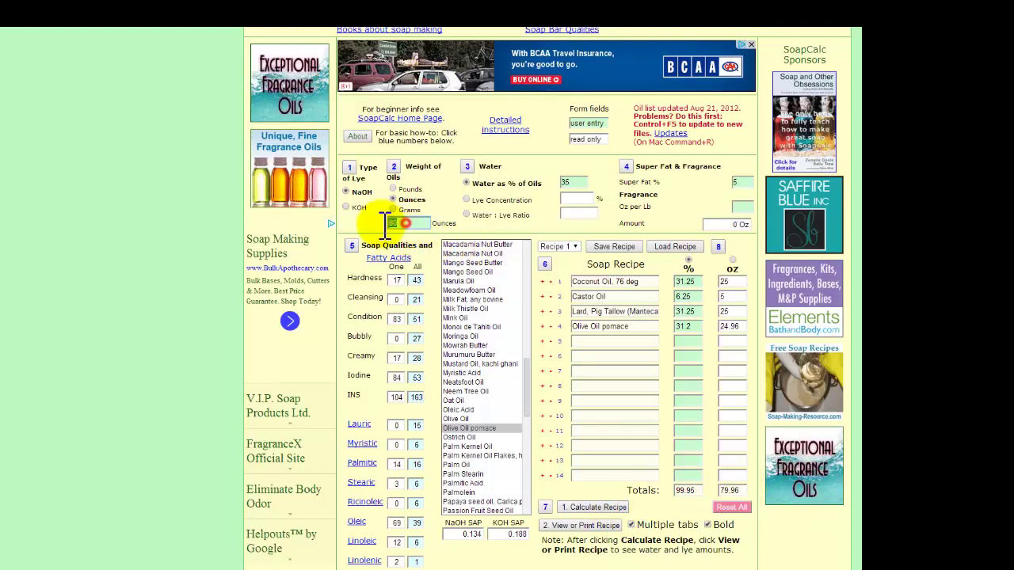
pyautogui.click(599, 526)
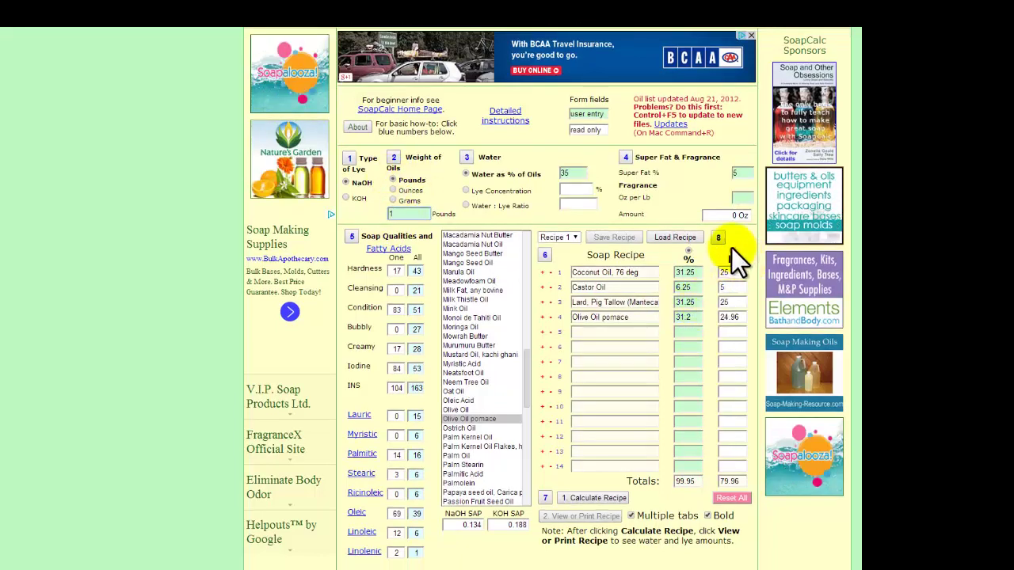
pyautogui.click(606, 497)
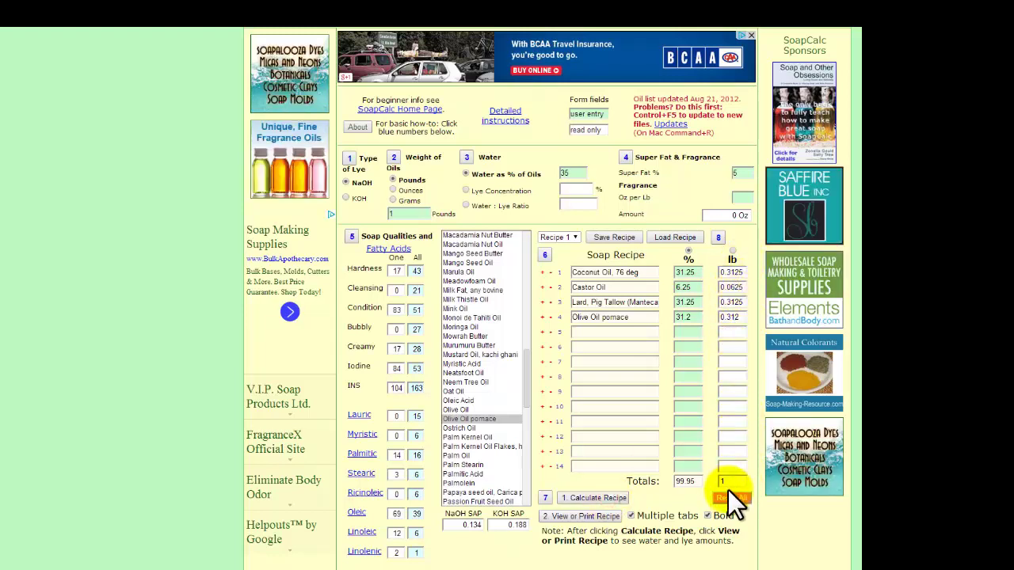
# Step: Set the weight of oils to 6 pounds and recalculate the recipe
pyautogui.click(412, 212)
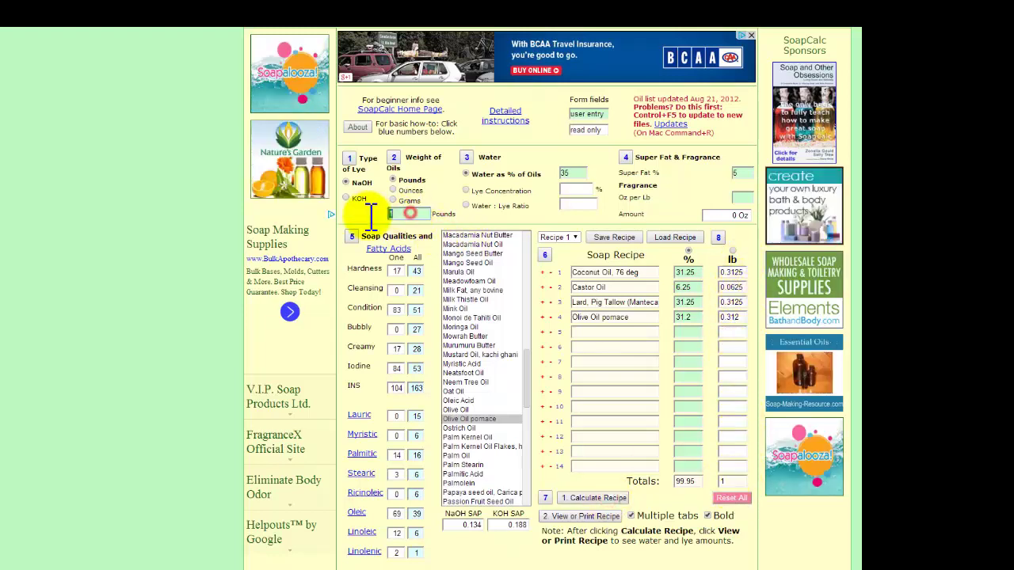
pyautogui.write('6')
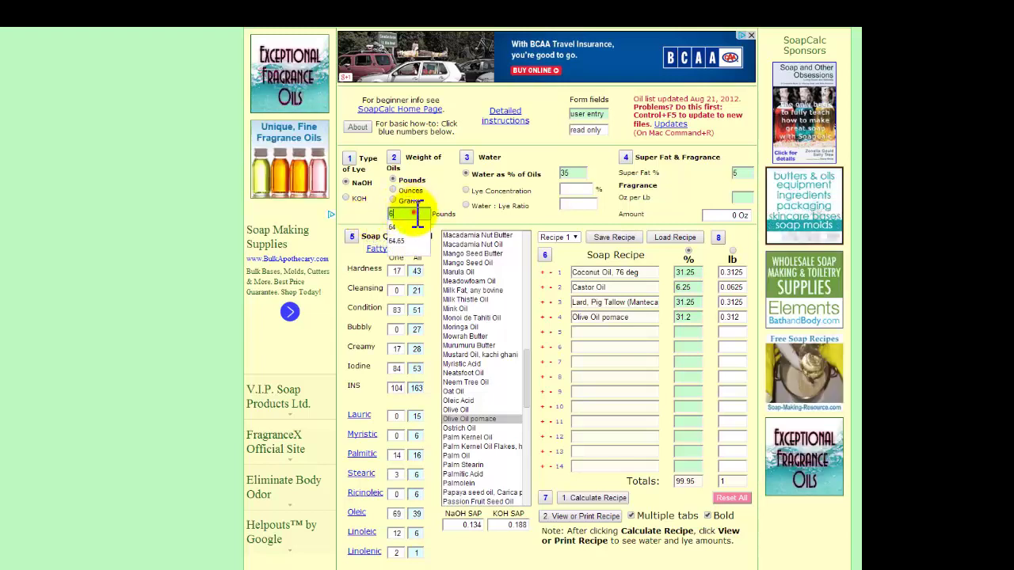
pyautogui.click(599, 498)
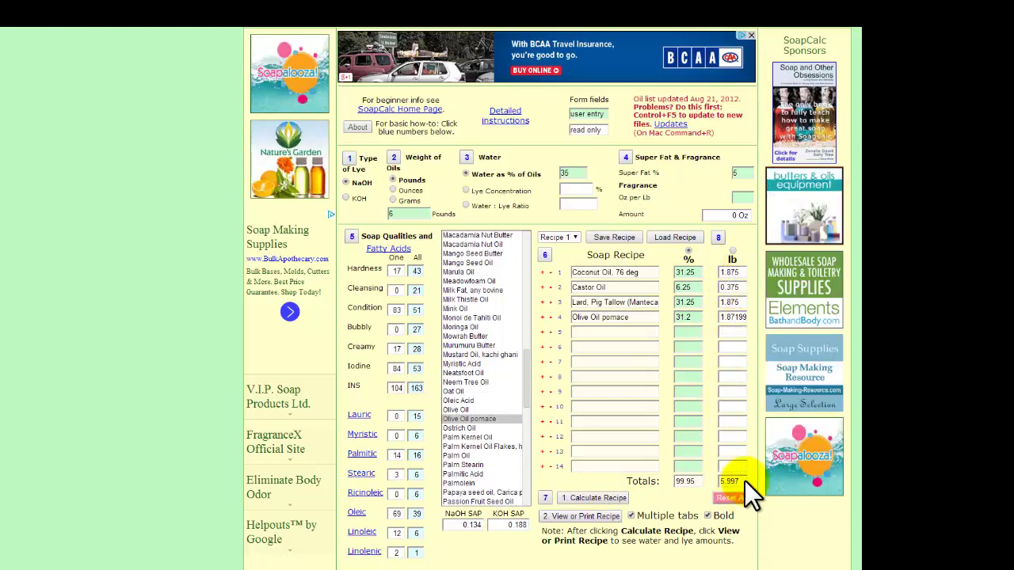
# Step: Switch the weight of oils to ounces, set it to 64 and recalculate the recipe
pyautogui.scroll(1, 491, 176)
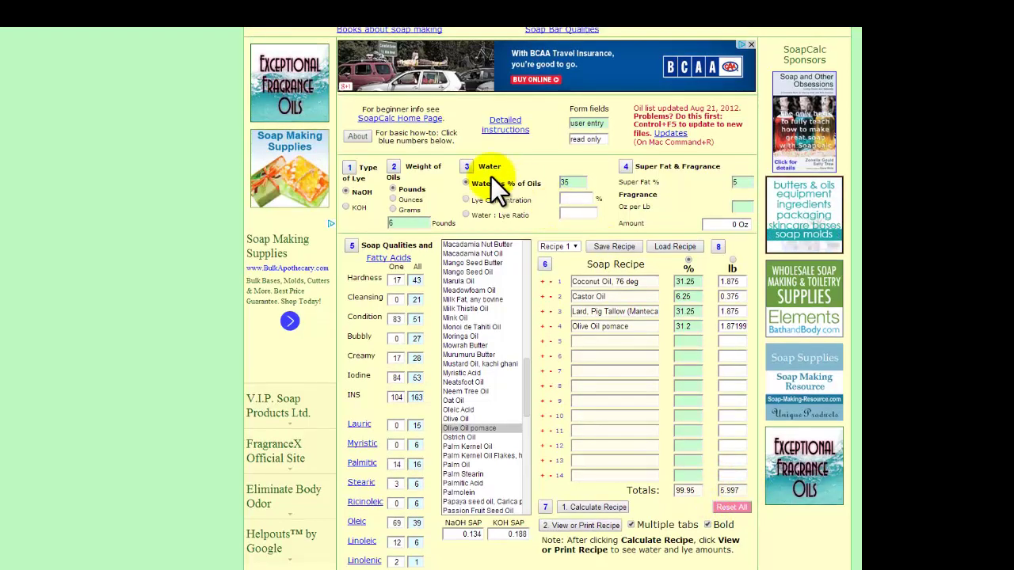
pyautogui.click(391, 199)
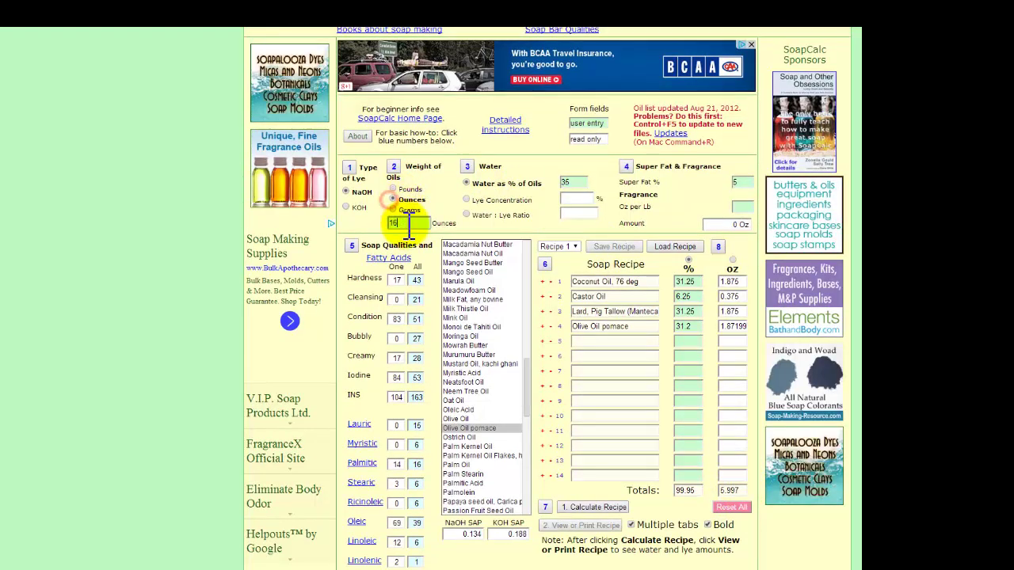
pyautogui.click(405, 224)
pyautogui.write('64')
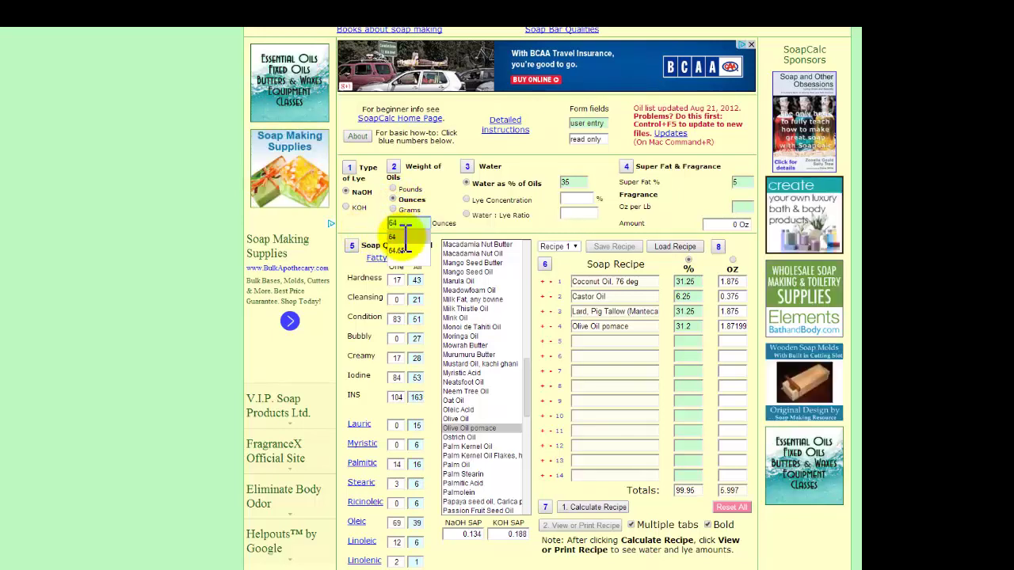
pyautogui.click(398, 236)
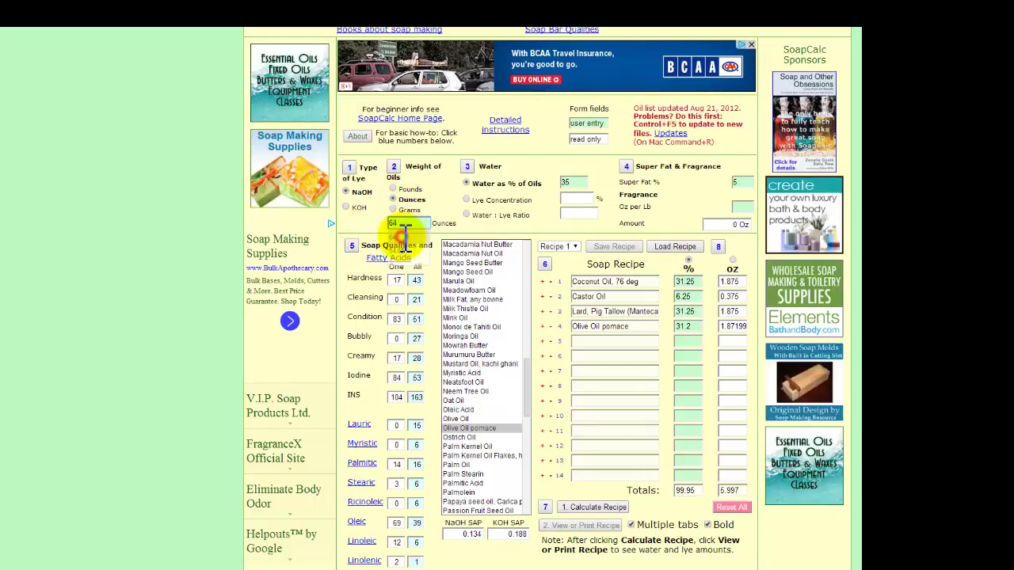
pyautogui.click(600, 510)
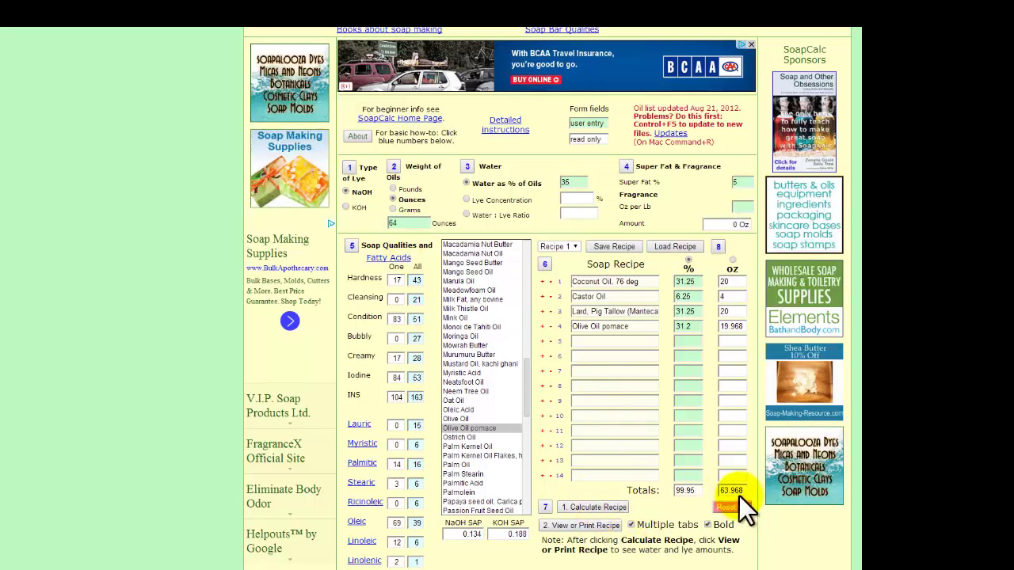
# Step: Change the recipe entry to ounces, recalculate with Olive Oil pomace at 20 ounces, and open the printable recipe sheet
pyautogui.click(733, 260)
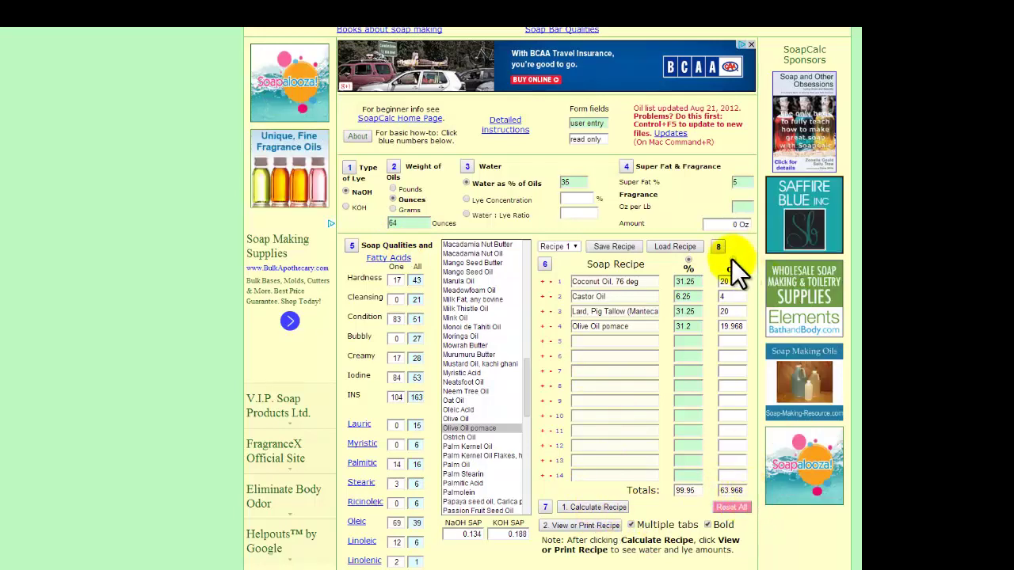
pyautogui.click(732, 260)
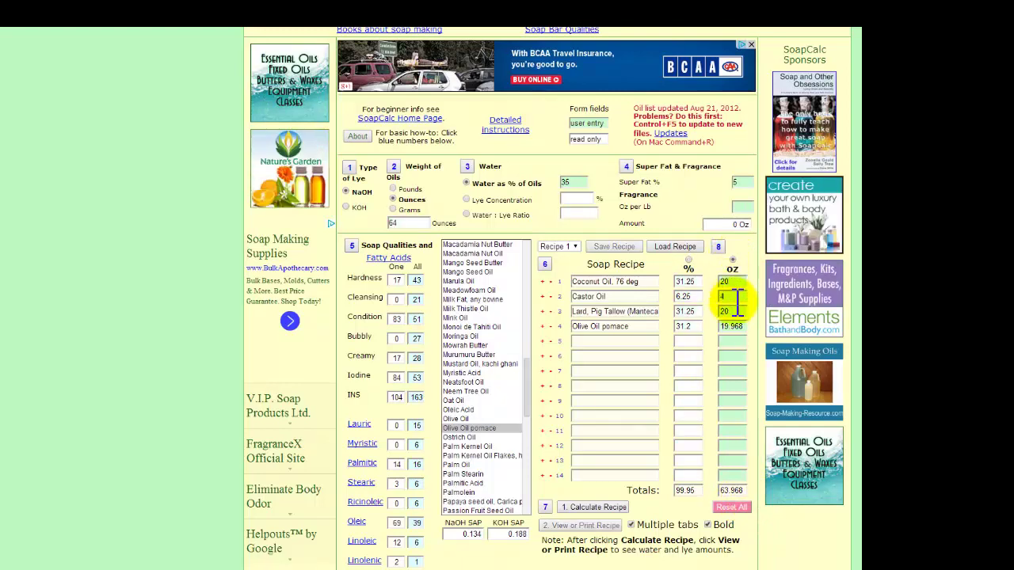
pyautogui.doubleClick(720, 327)
pyautogui.write('20')
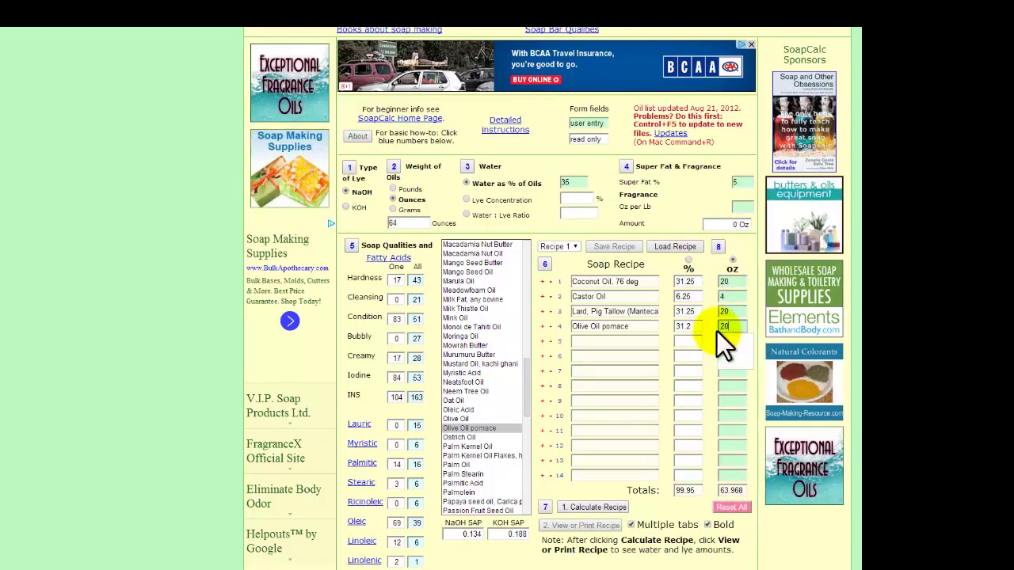
pyautogui.click(732, 341)
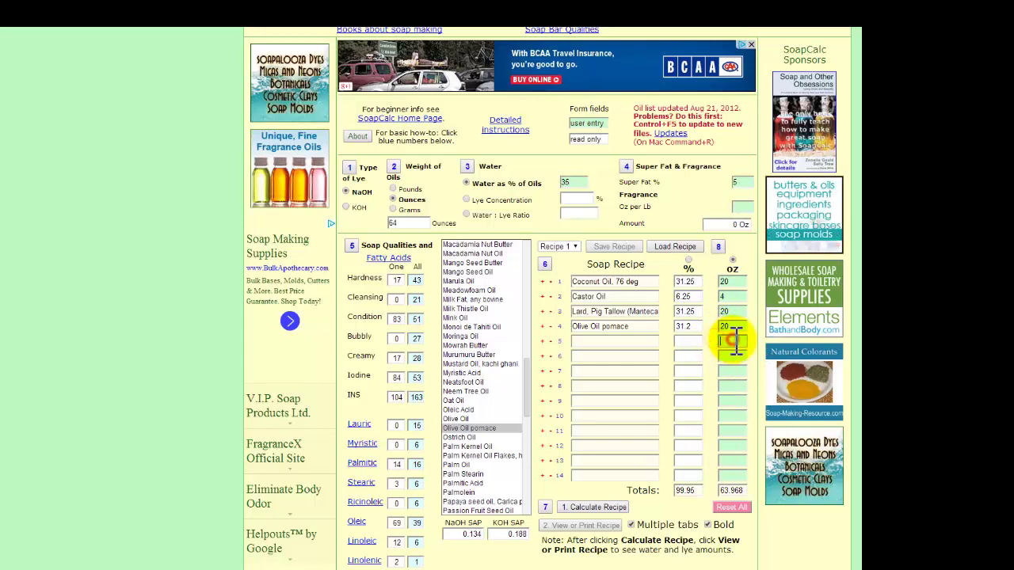
pyautogui.click(598, 508)
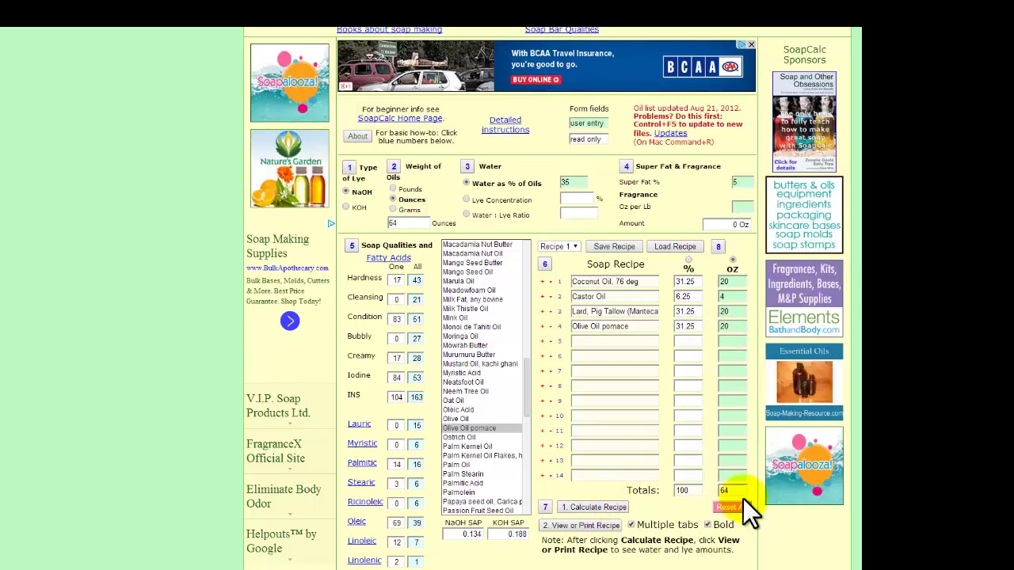
pyautogui.click(596, 526)
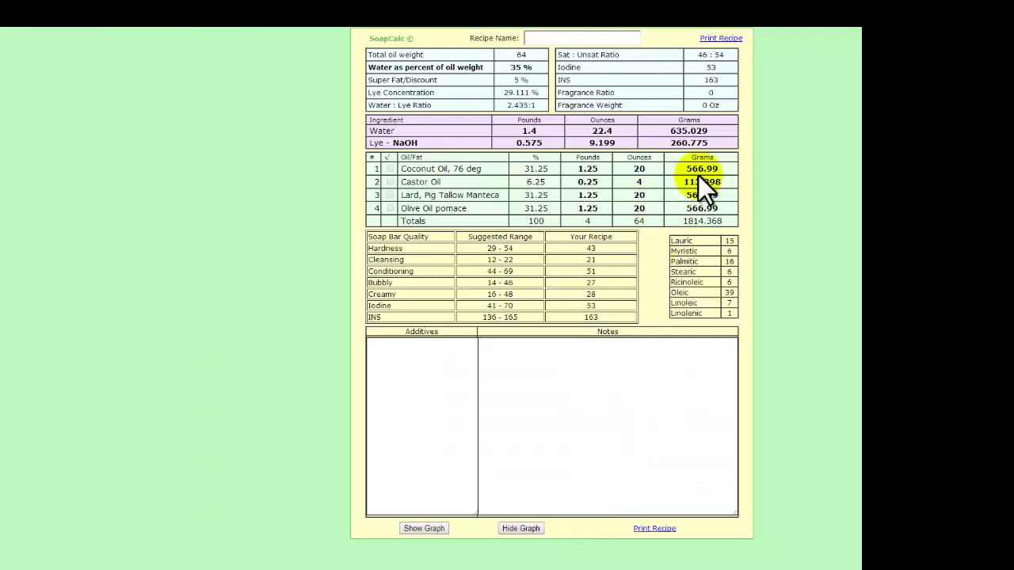